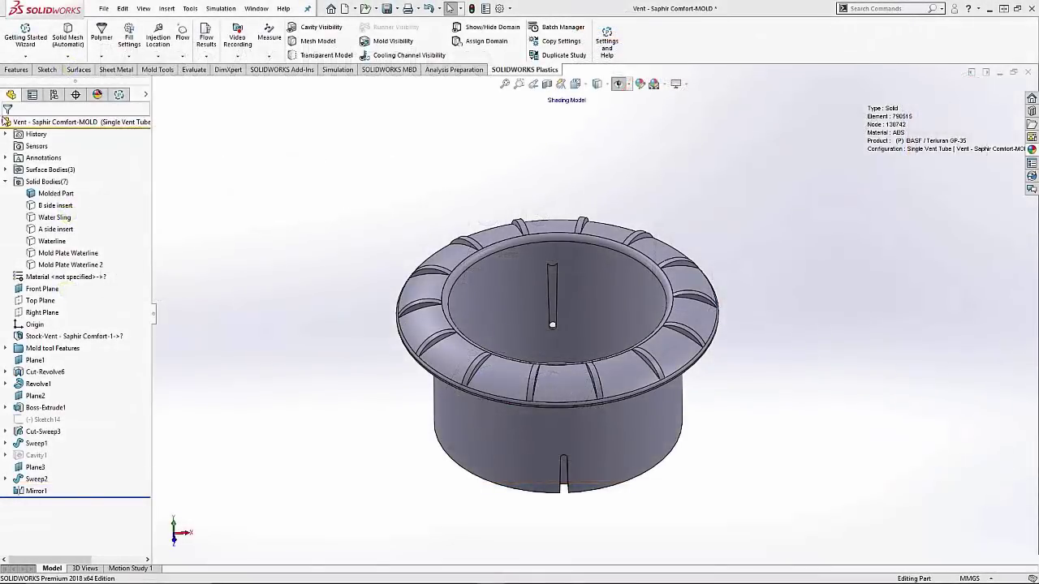
# Show the B side and A side insert bodies around the molded part.
pyautogui.click(35, 196)
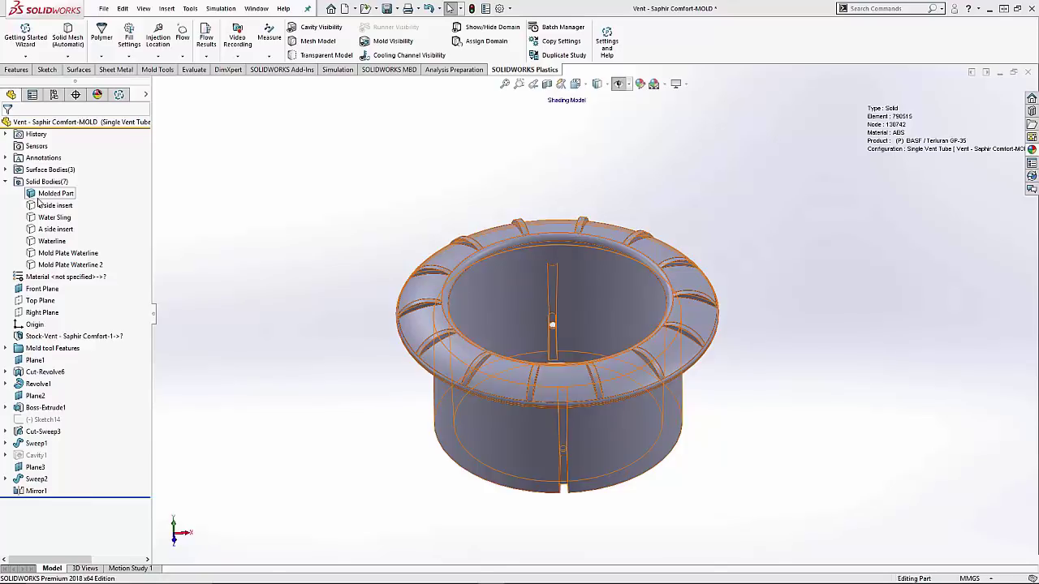
pyautogui.click(43, 207)
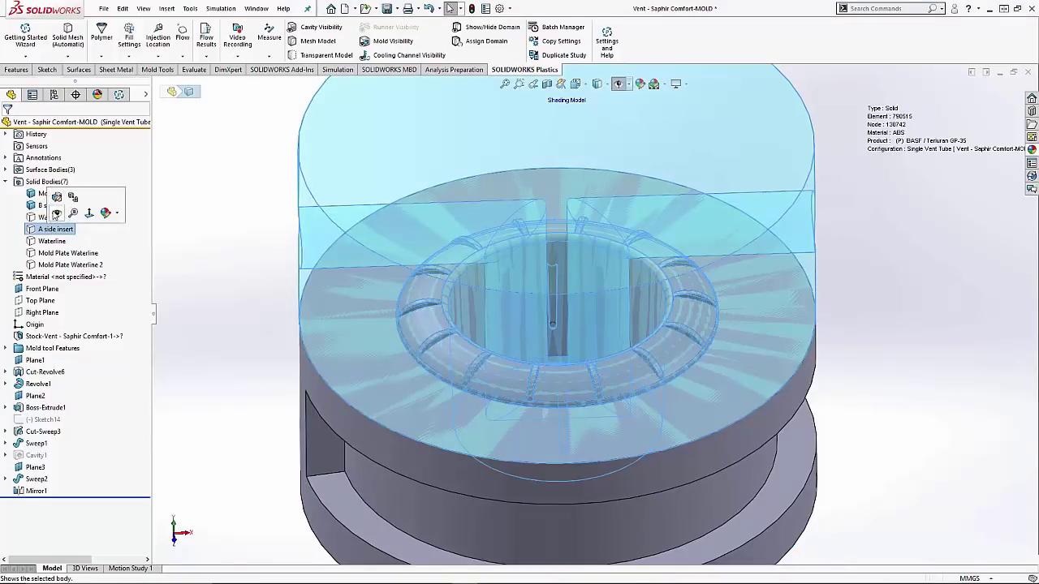
pyautogui.click(52, 229)
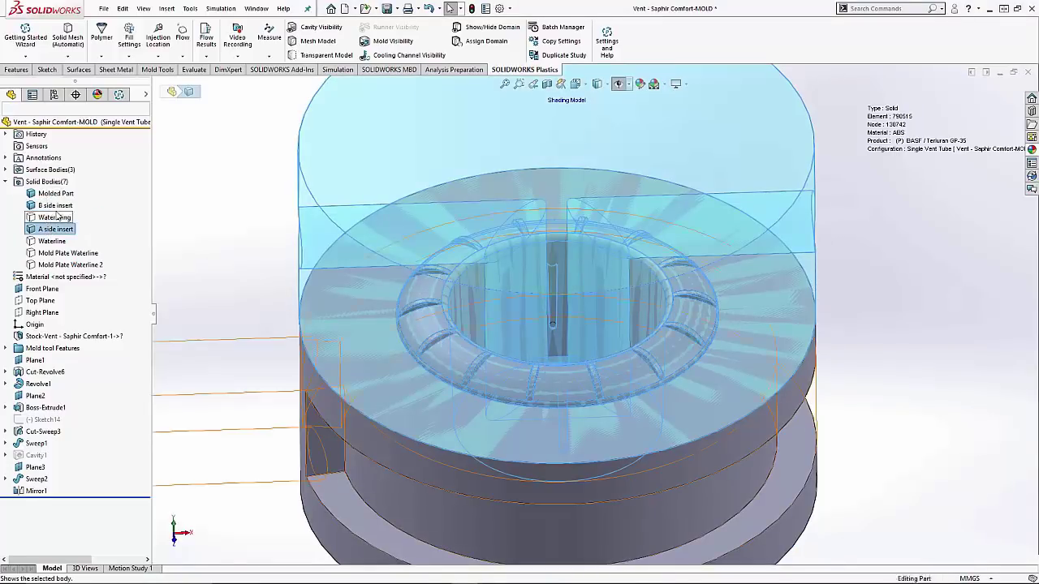
# Show the water sling, the waterline and both mold plate waterline bodies.
pyautogui.click(54, 218)
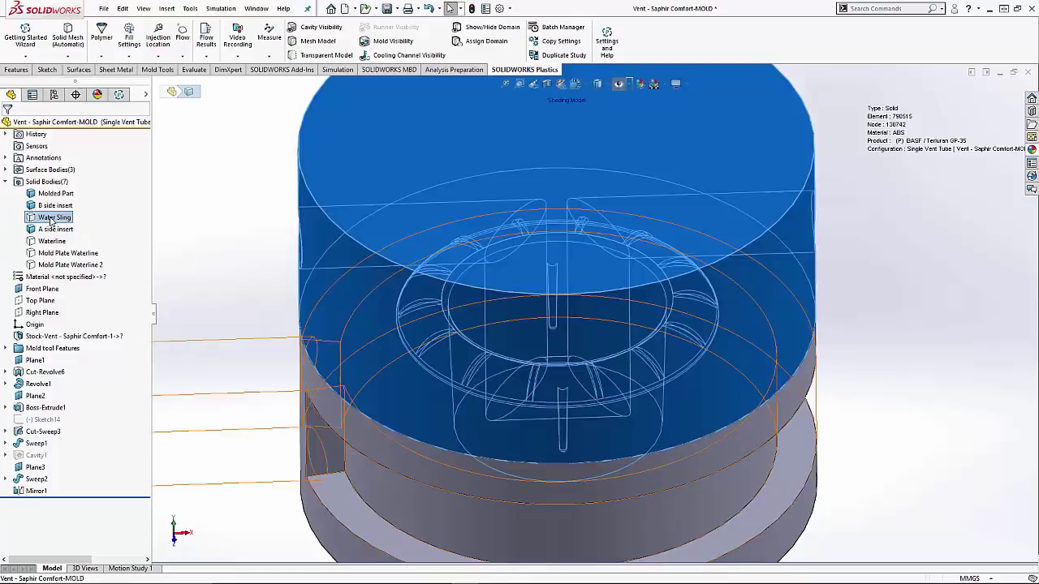
pyautogui.click(60, 205)
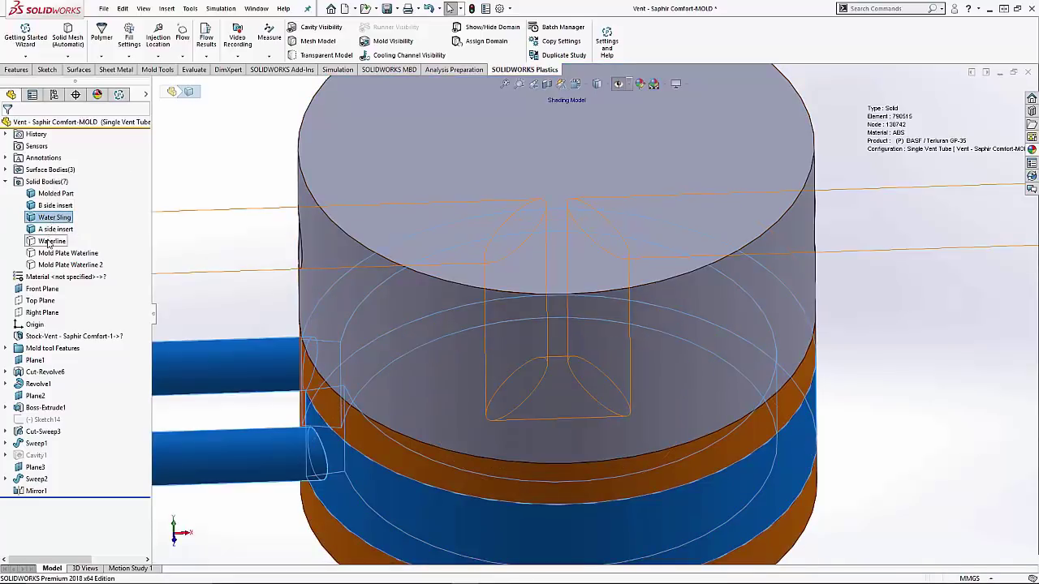
pyautogui.click(52, 241)
pyautogui.click(58, 224)
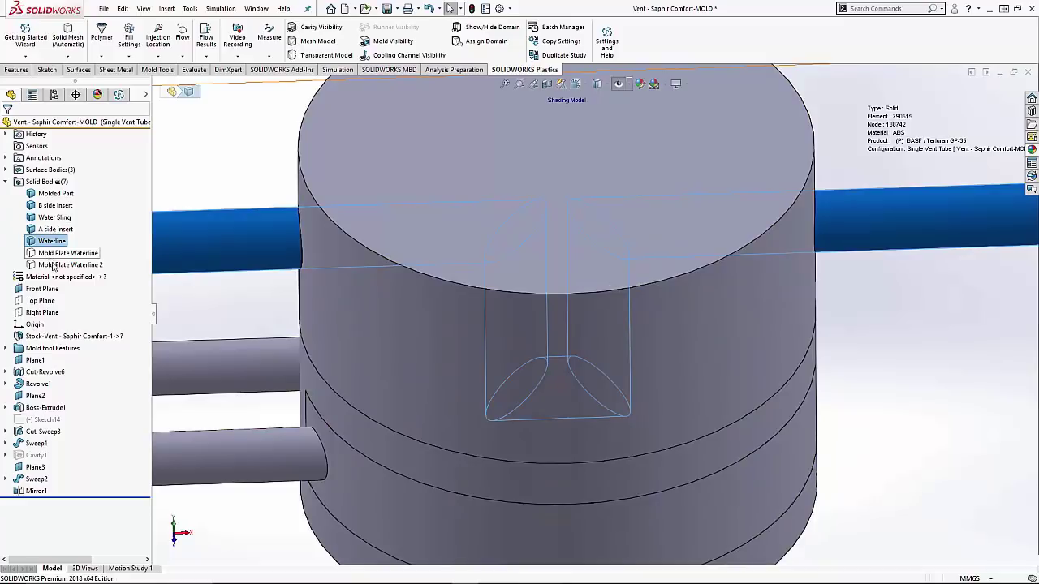
pyautogui.press('f')
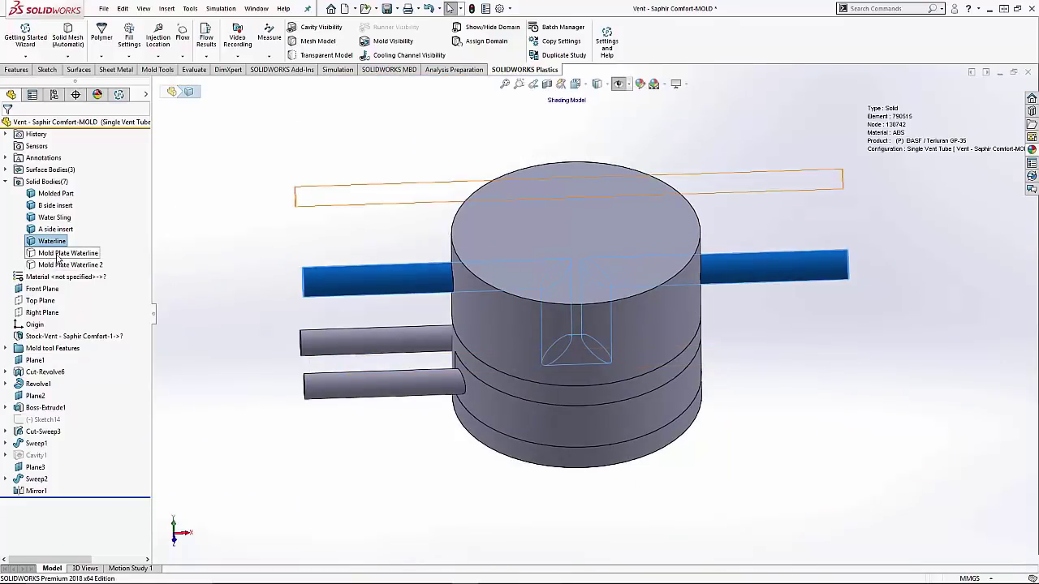
pyautogui.click(63, 254)
pyautogui.click(58, 236)
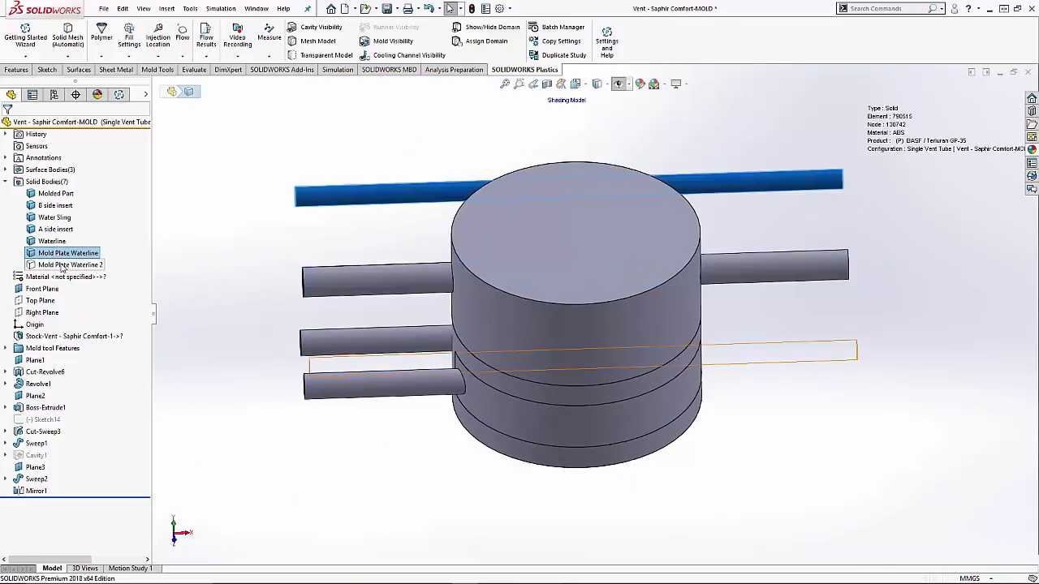
pyautogui.click(65, 264)
pyautogui.click(68, 250)
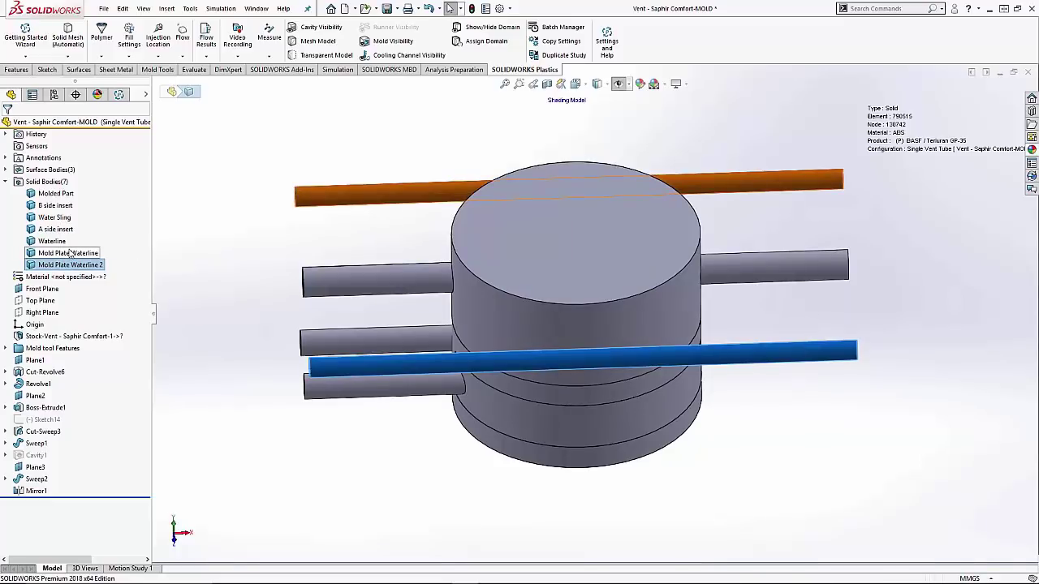
# Start a manual solid mesh with Virtual Mold Generation turned on.
pyautogui.click(120, 96)
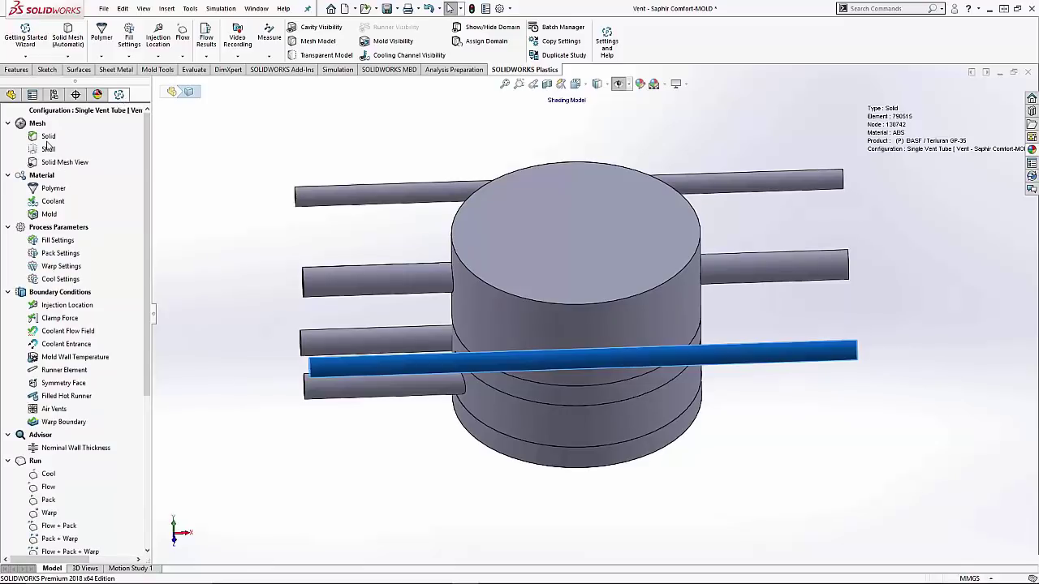
pyautogui.rightClick(49, 138)
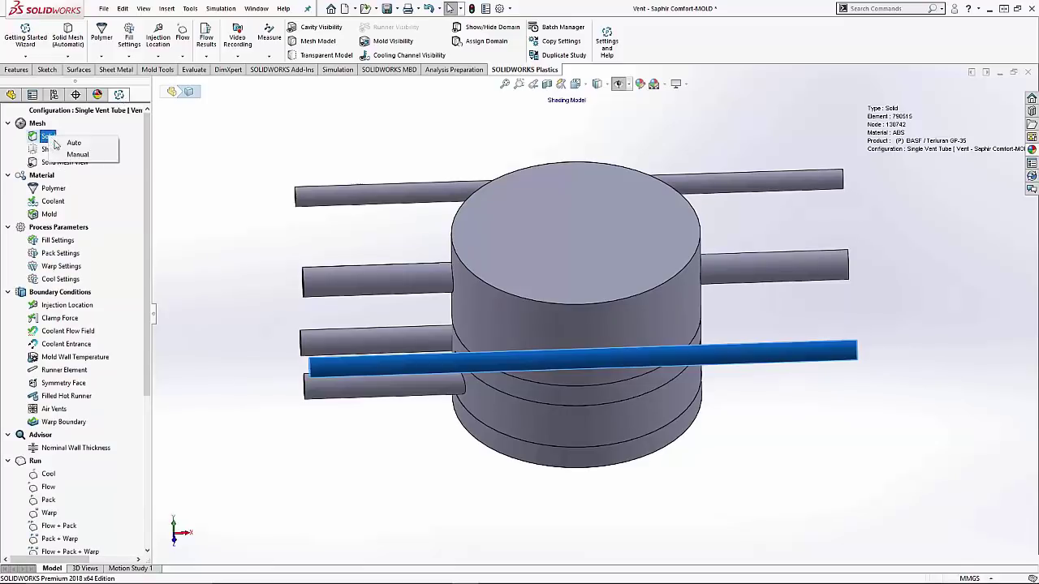
pyautogui.click(64, 153)
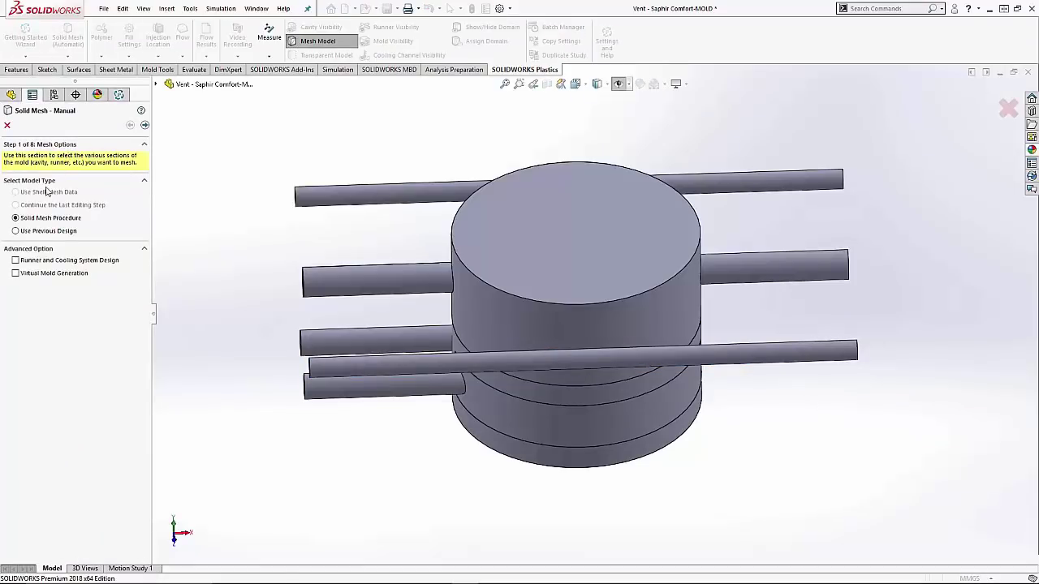
pyautogui.click(15, 273)
pyautogui.click(144, 125)
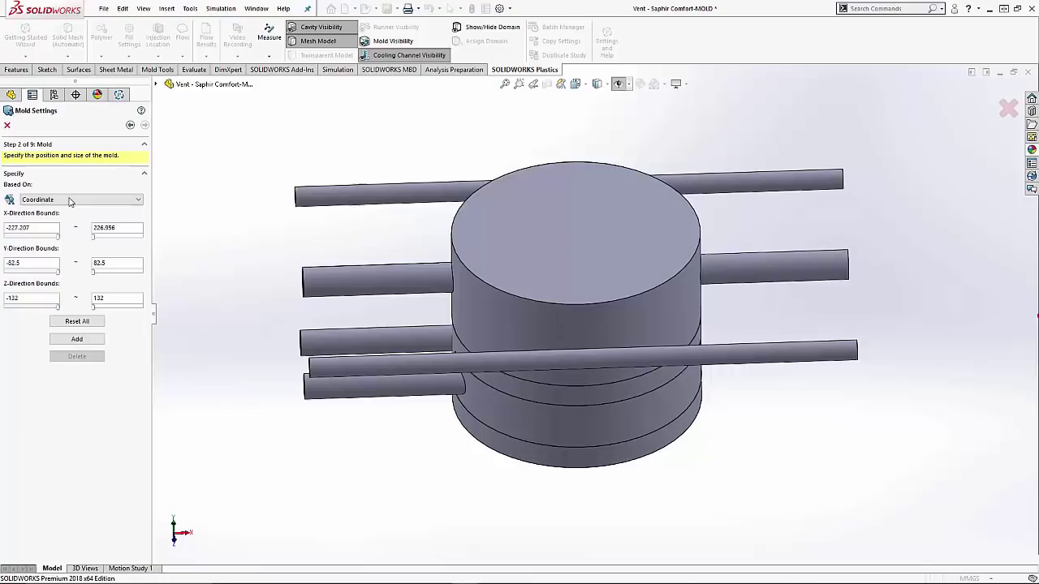
# Define the mold block by size as 325 × 165 × 176 and add it.
pyautogui.click(71, 201)
pyautogui.click(67, 217)
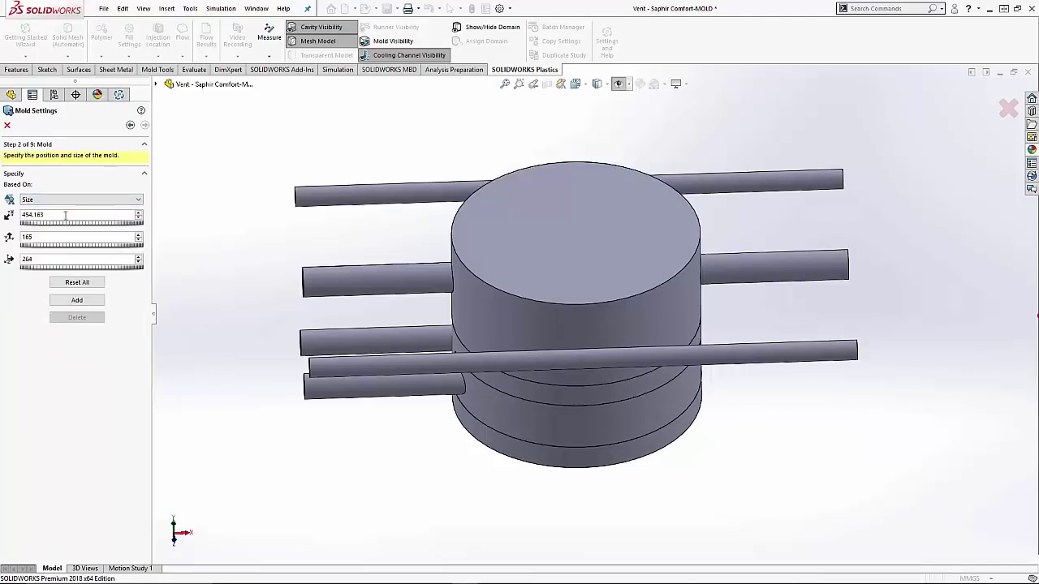
pyautogui.doubleClick(63, 215)
pyautogui.write('325')
pyautogui.doubleClick(56, 239)
pyautogui.doubleClick(54, 259)
pyautogui.write('2')
pyautogui.click(76, 300)
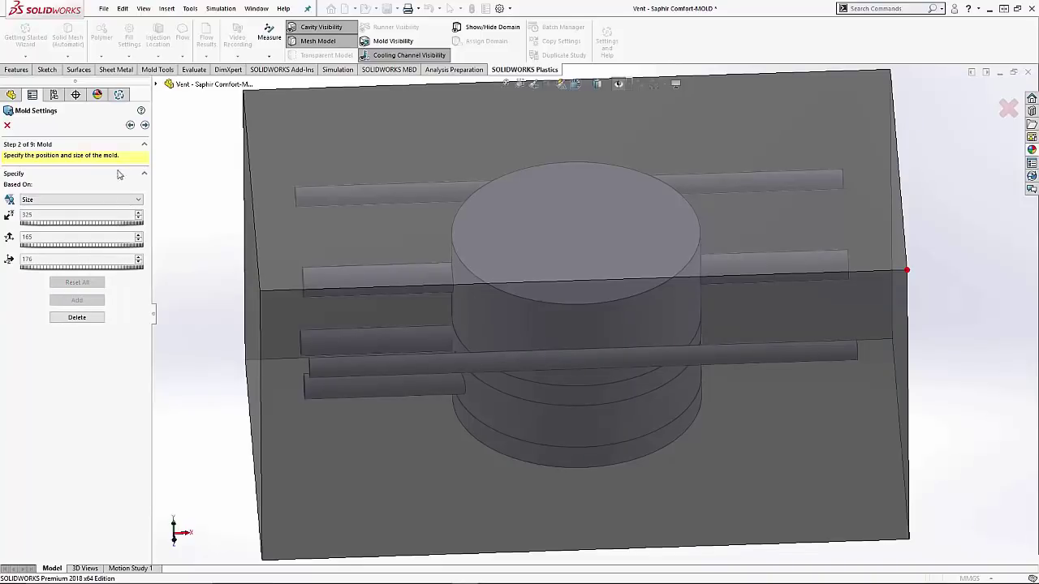
# Advance through the domains step to Surface Mesh and review the Mesh Groups list.
pyautogui.click(144, 125)
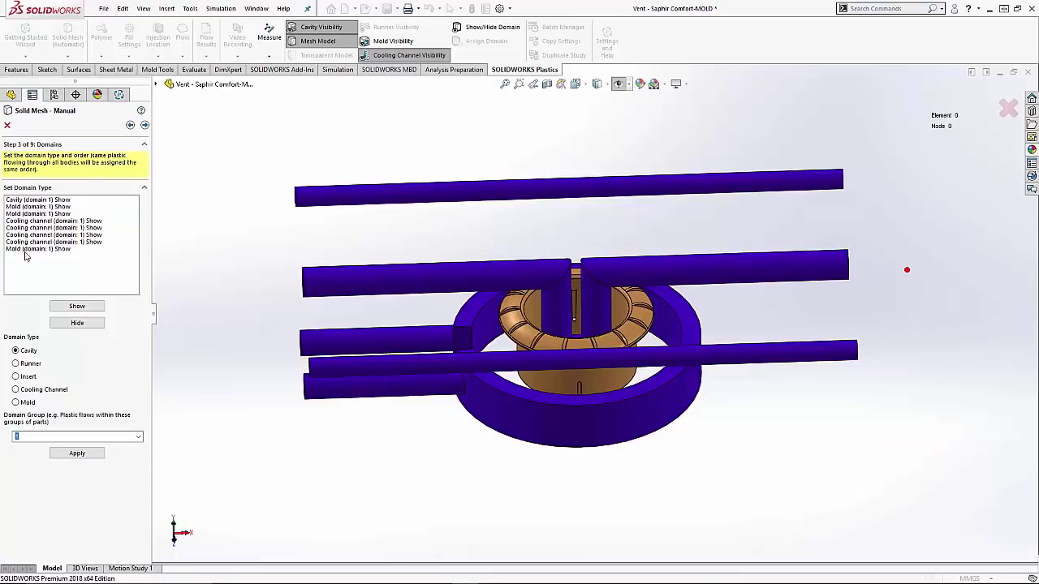
pyautogui.click(145, 126)
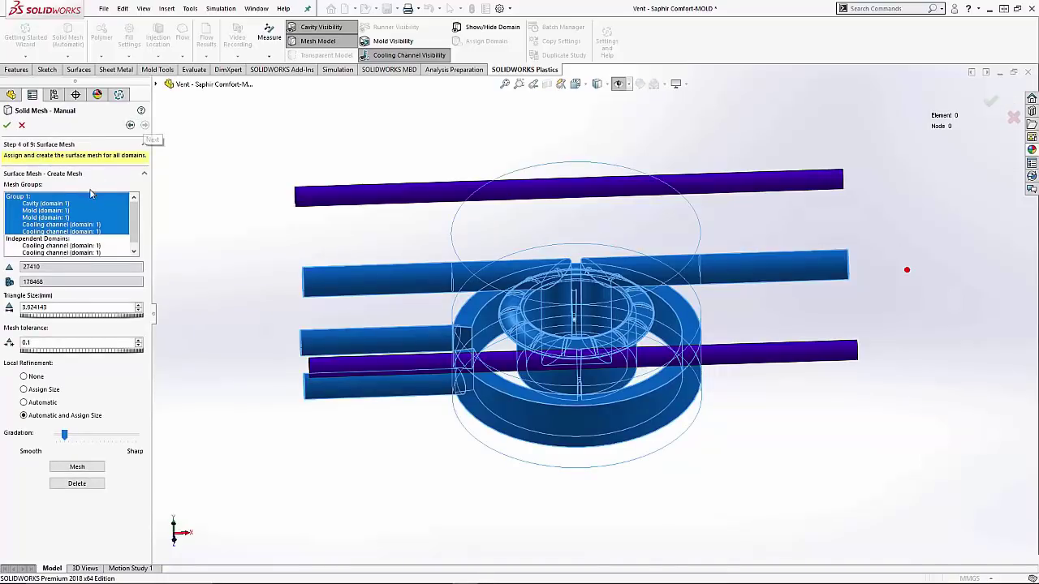
pyautogui.scroll(-1, 86, 233)
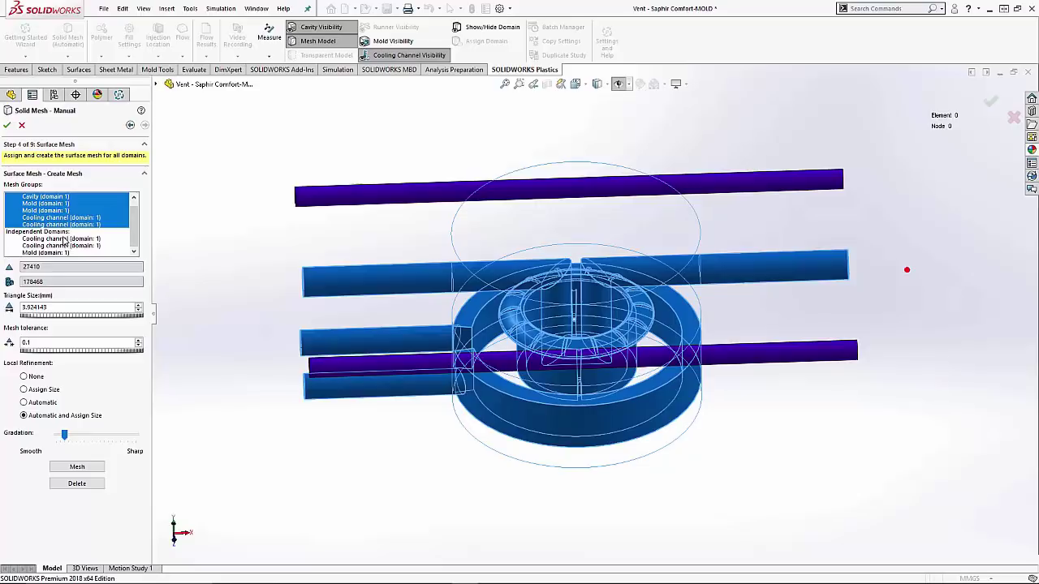
# Mesh the first group and Independent Domains, reaching a waterproof summary with 0.03% bad elements.
pyautogui.click(76, 468)
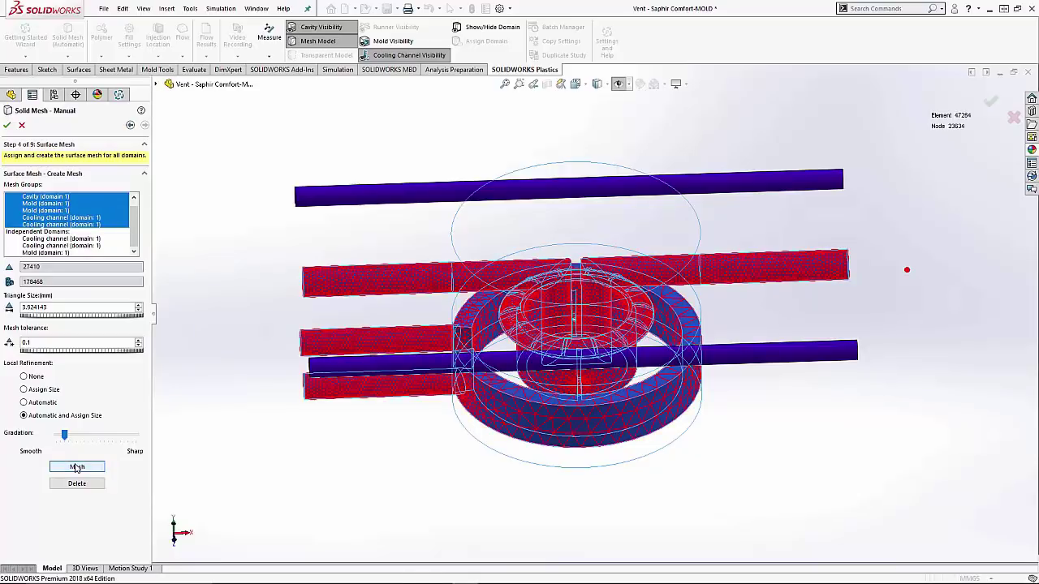
pyautogui.click(36, 232)
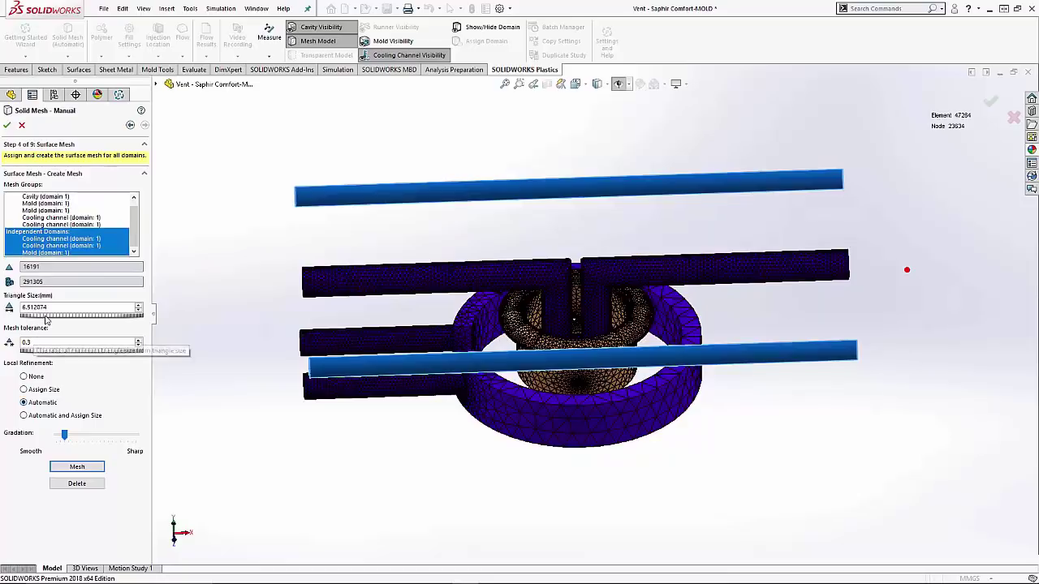
pyautogui.click(77, 468)
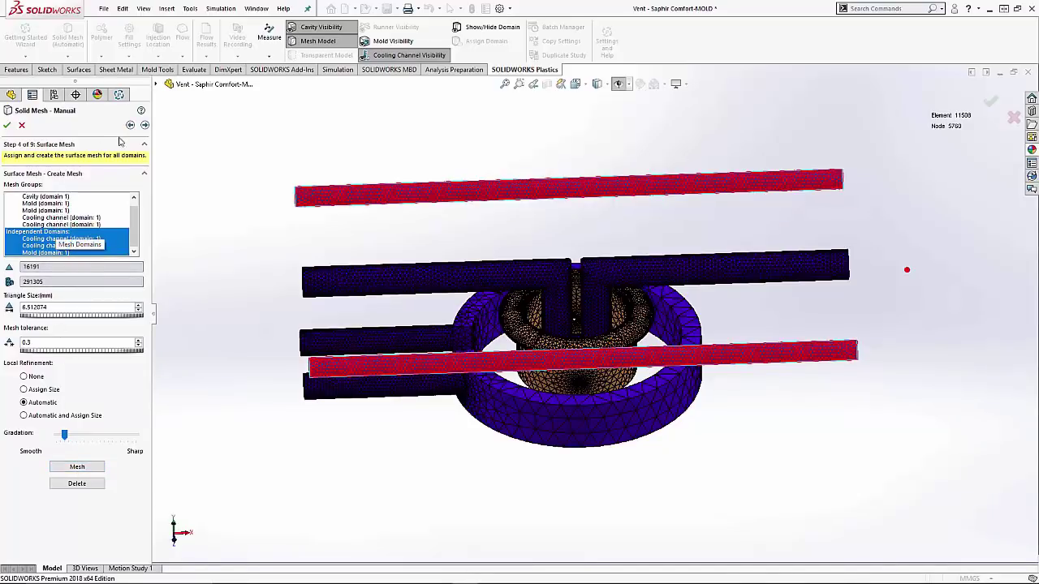
pyautogui.click(144, 125)
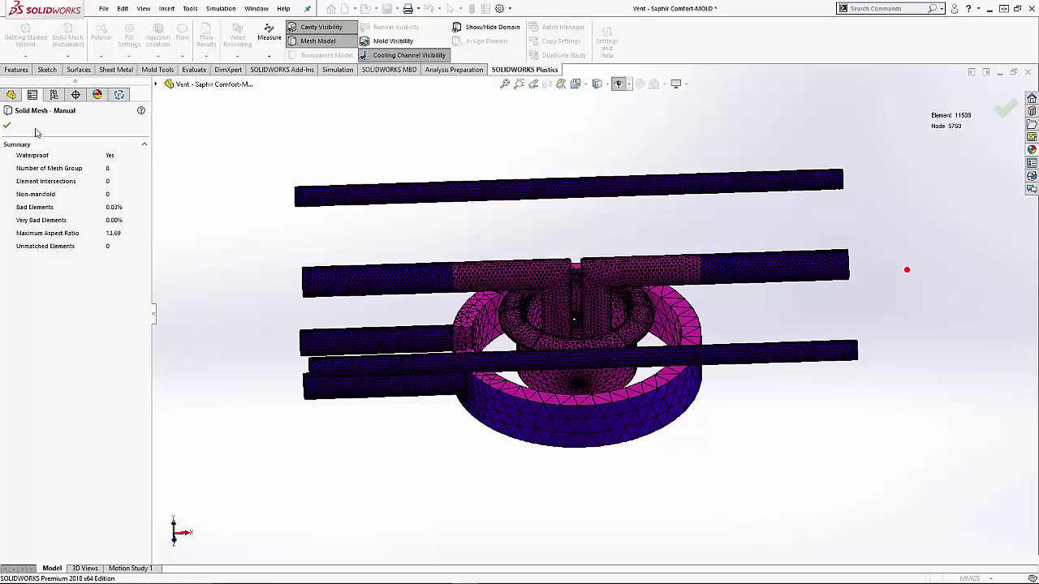
# Open the Quality analysis showing 99.97% of elements below aspect ratio 8.
pyautogui.click(7, 125)
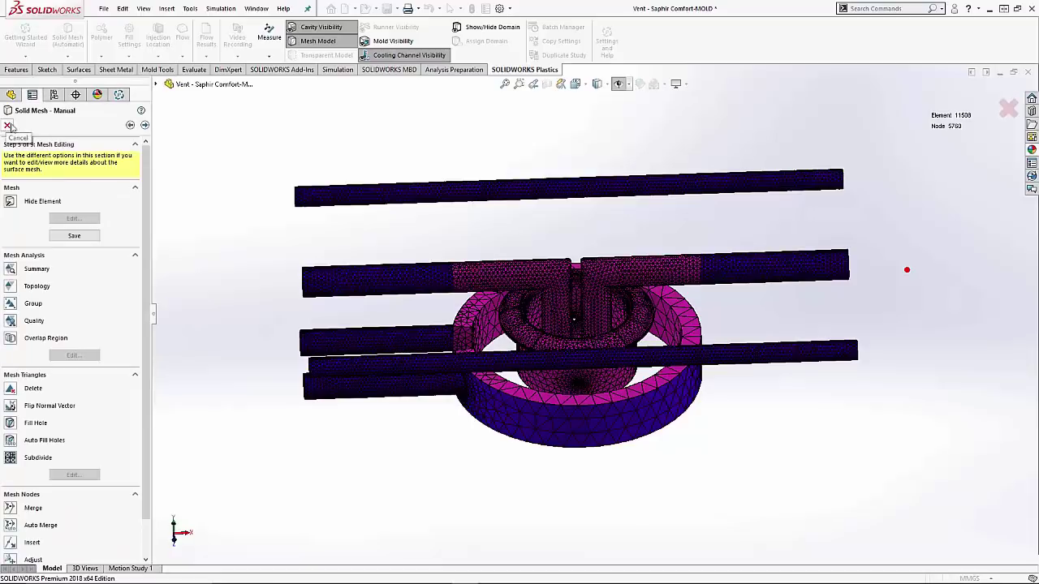
pyautogui.click(10, 321)
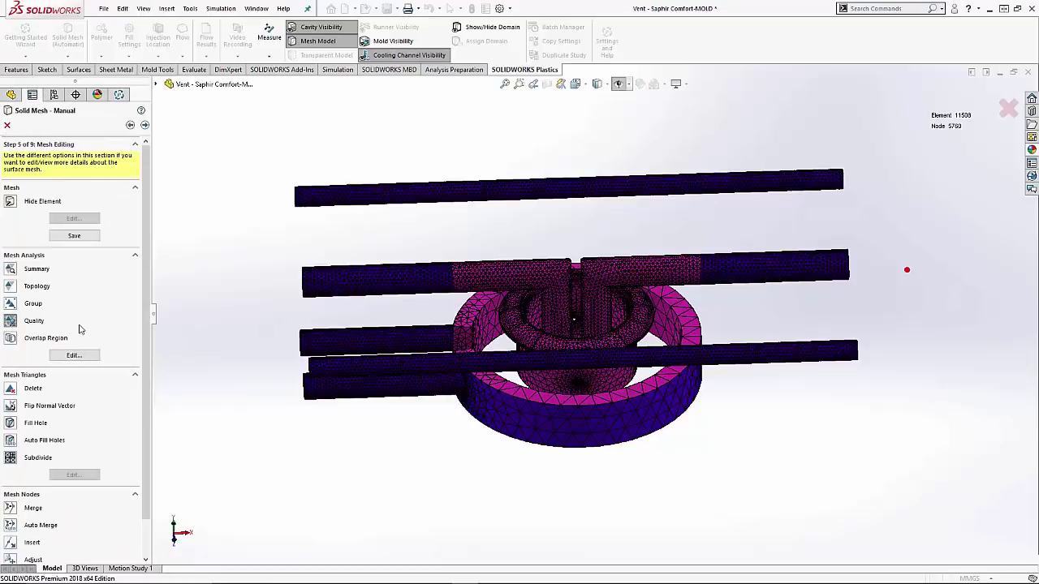
pyautogui.click(79, 356)
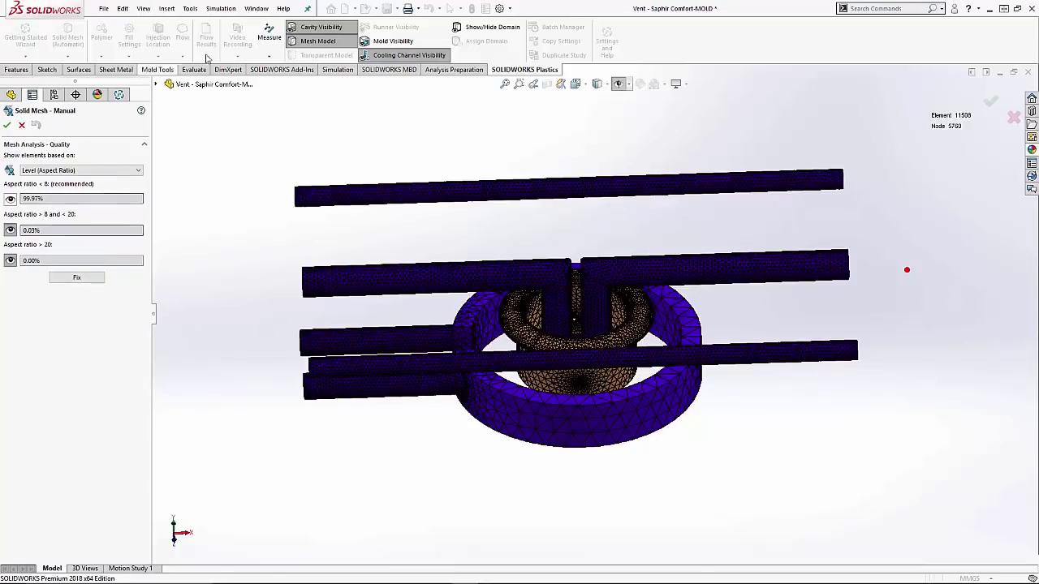
# Turn on leader lines and zoom in to locate the high-aspect-ratio element.
pyautogui.click(265, 58)
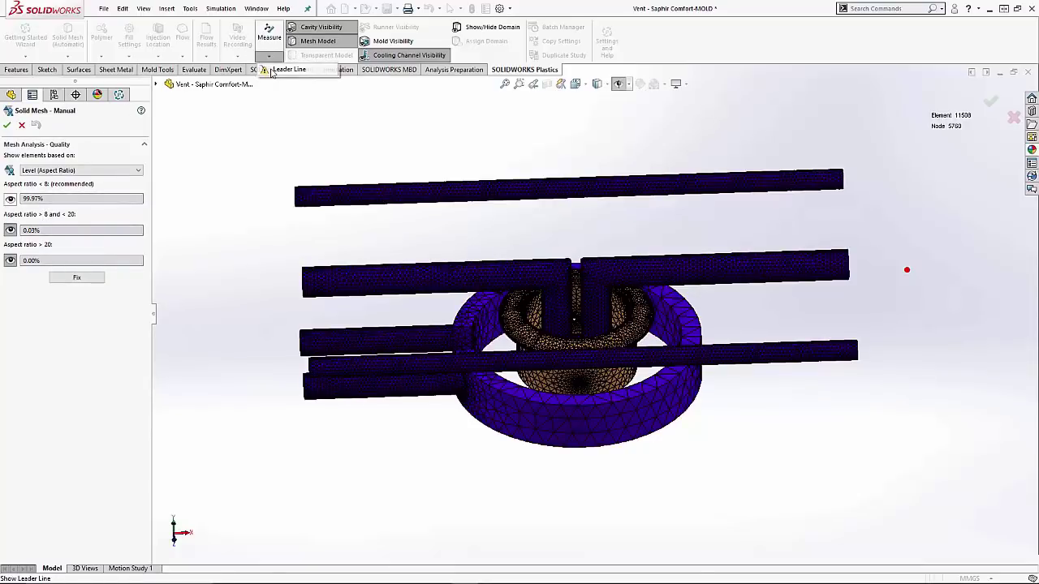
pyautogui.click(275, 70)
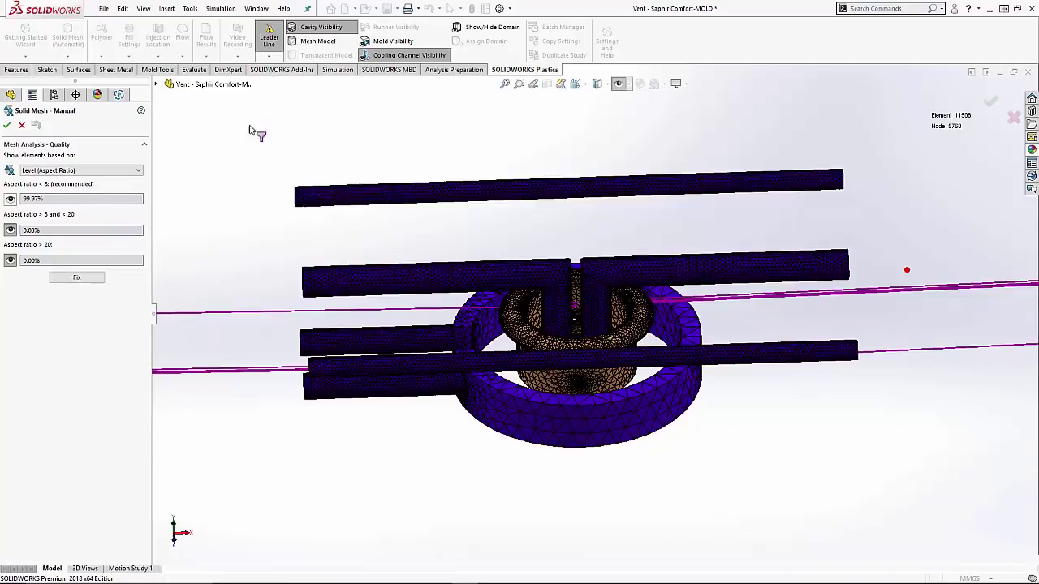
pyautogui.press('space')
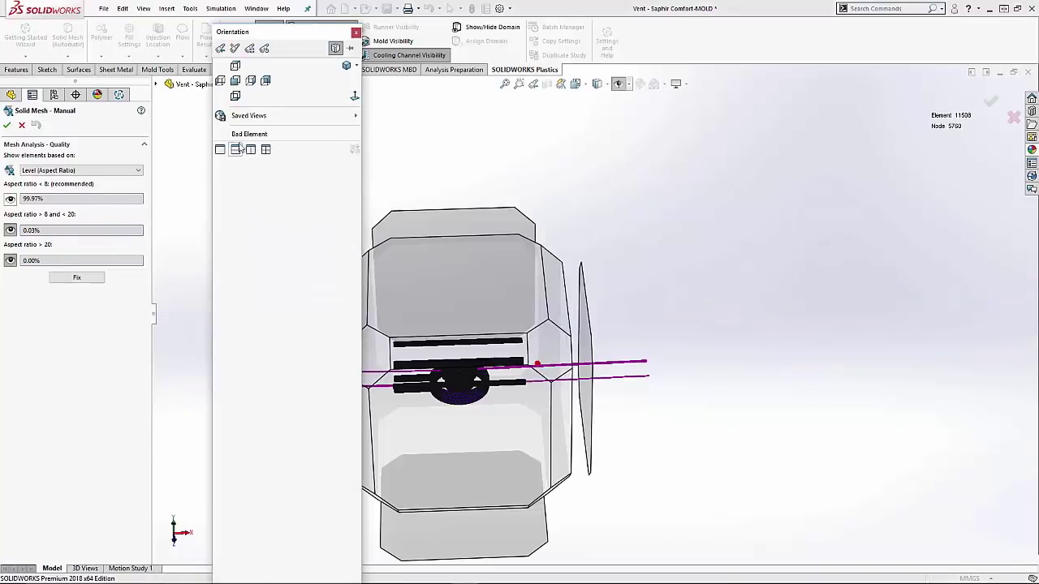
pyautogui.click(238, 143)
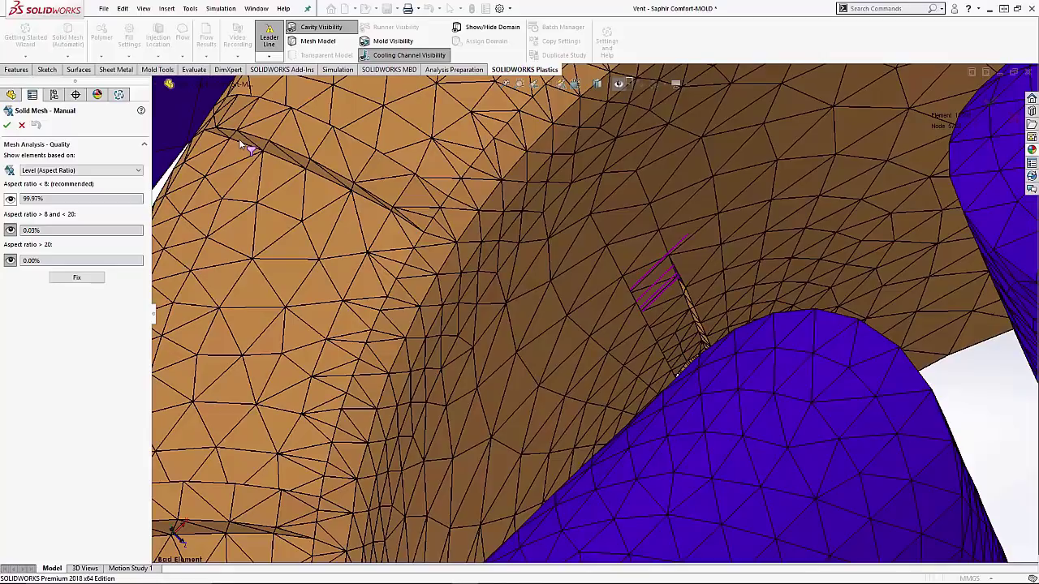
pyautogui.press('f')
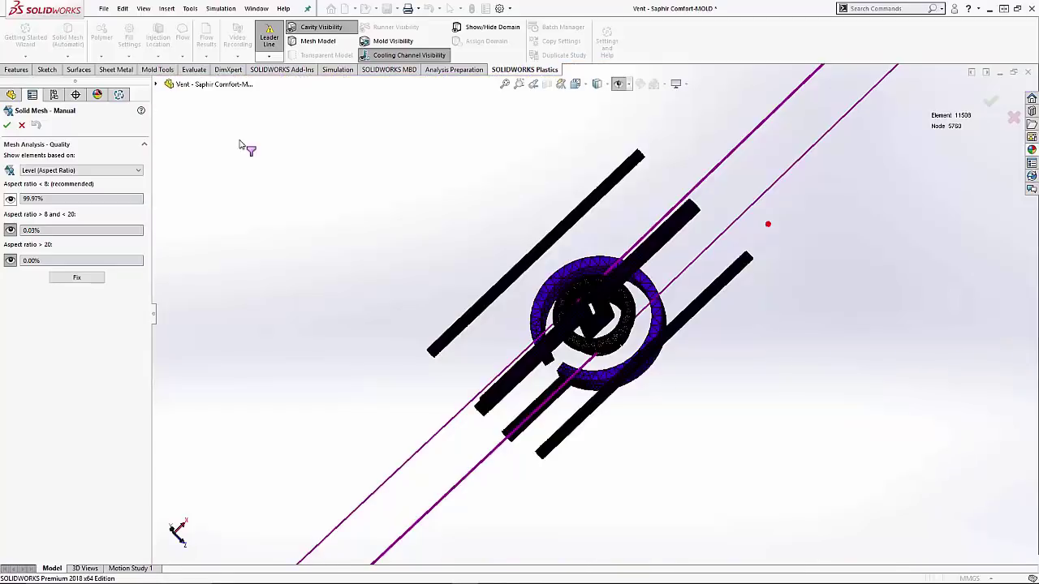
# Fix the bad elements and finish the 790515-element solid mesh.
pyautogui.click(81, 278)
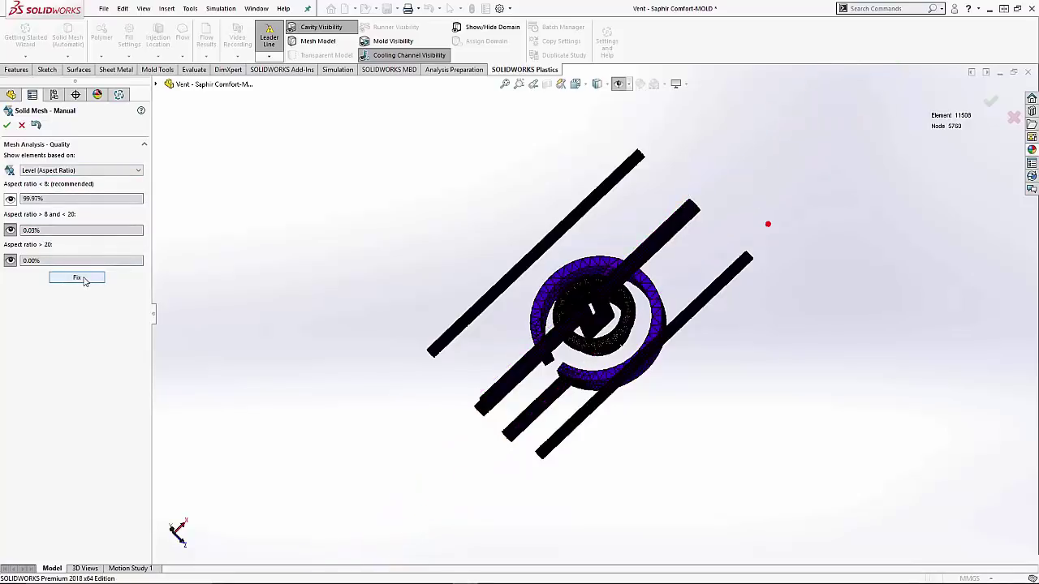
pyautogui.click(7, 125)
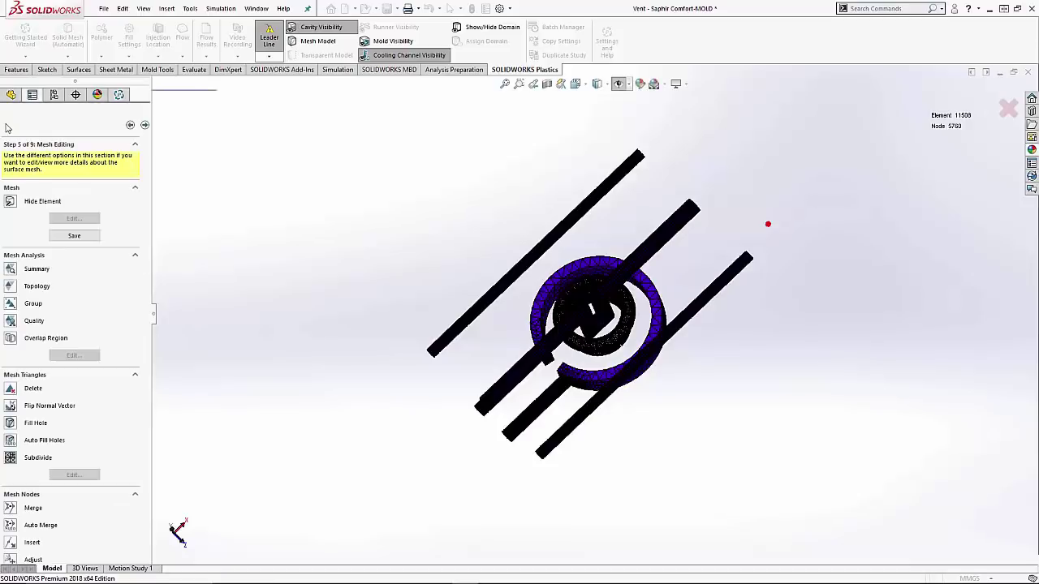
pyautogui.click(7, 125)
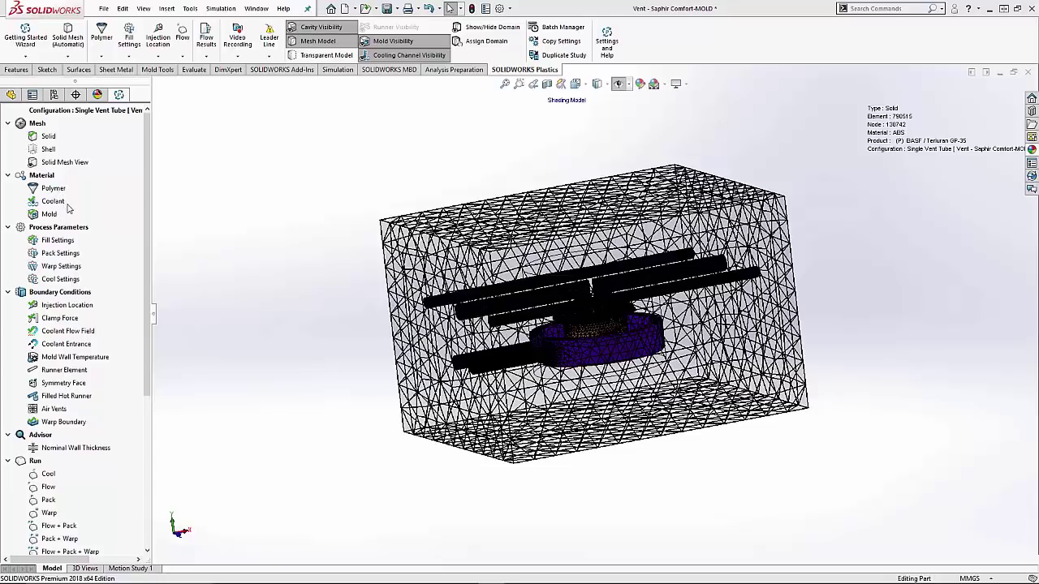
# Enable the 98 °C temperature criterion for short shots in Fill Settings and apply.
pyautogui.click(58, 244)
pyautogui.click(77, 246)
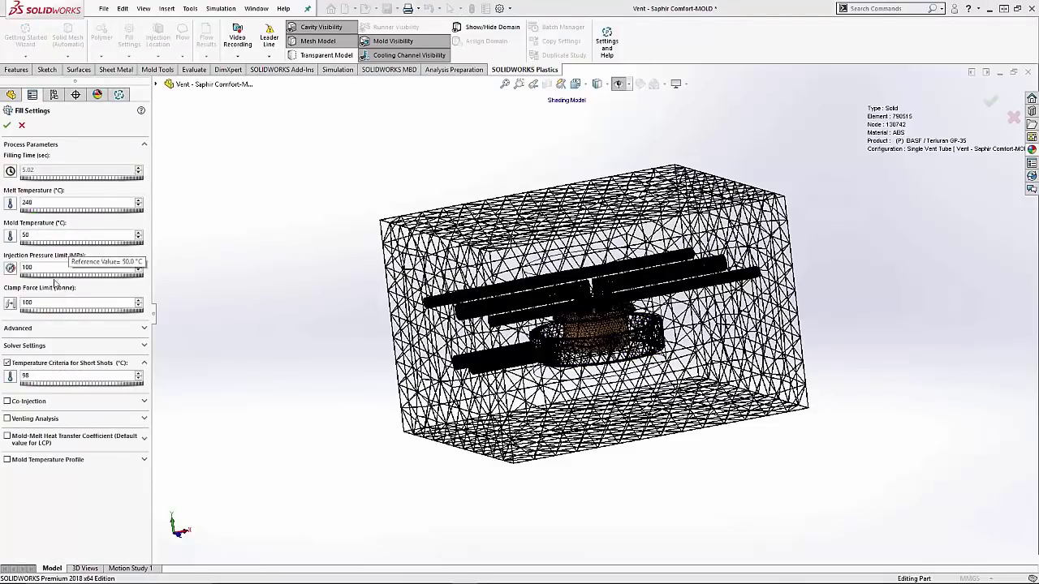
pyautogui.click(9, 365)
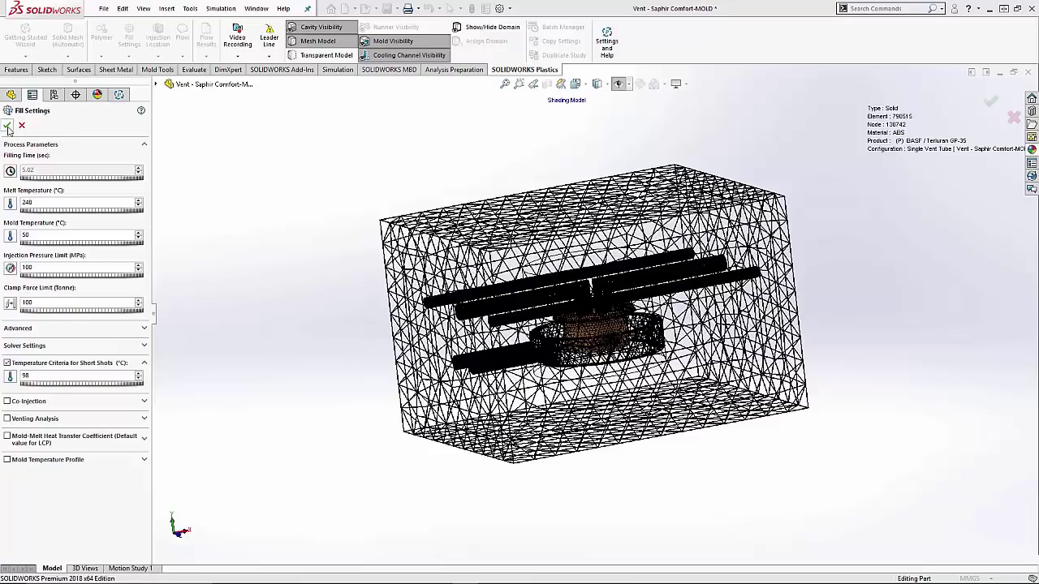
pyautogui.click(8, 127)
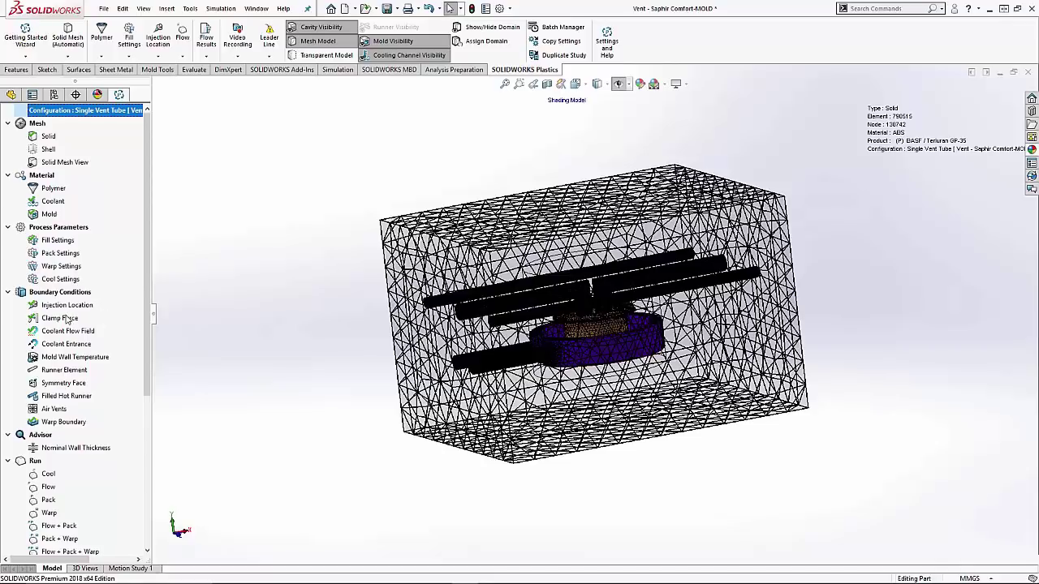
# Set the clamp force direction from the bottom face (0, −1, 0) with excluded elements enabled.
pyautogui.click(66, 322)
pyautogui.rightClick(66, 322)
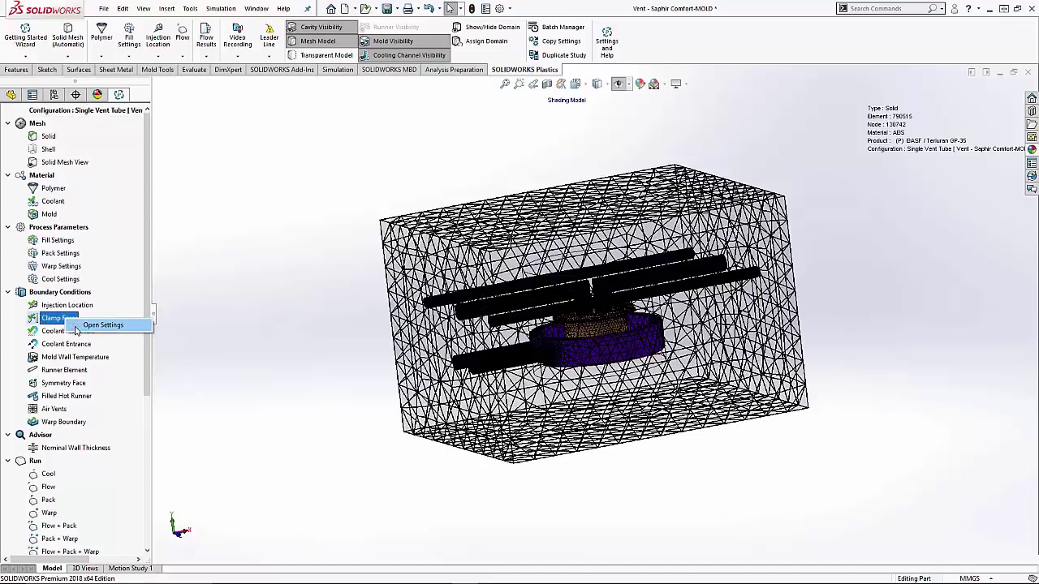
pyautogui.click(75, 328)
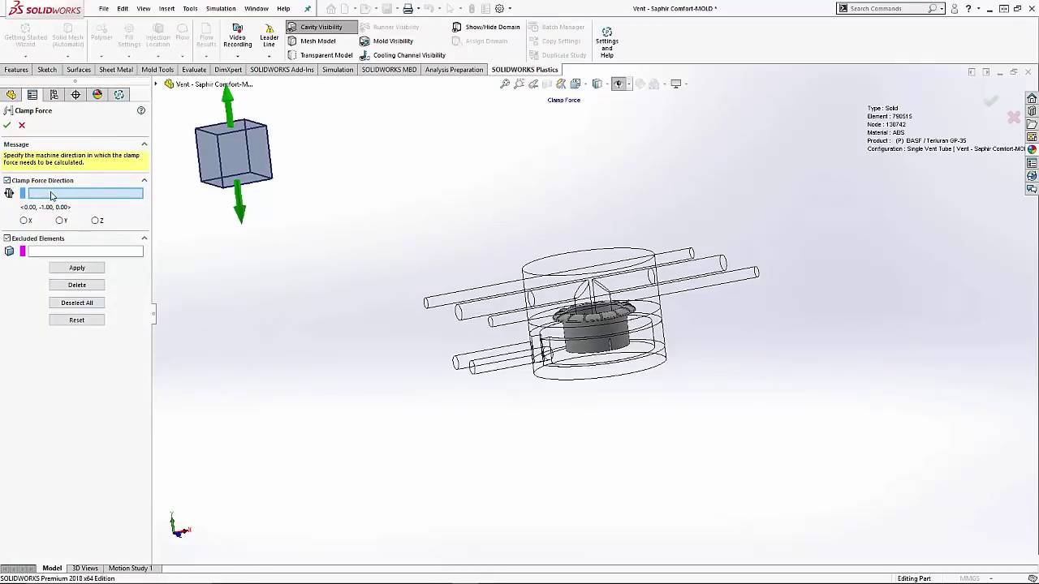
pyautogui.moveTo(579, 424); pyautogui.dragTo(597, 425, button='middle')
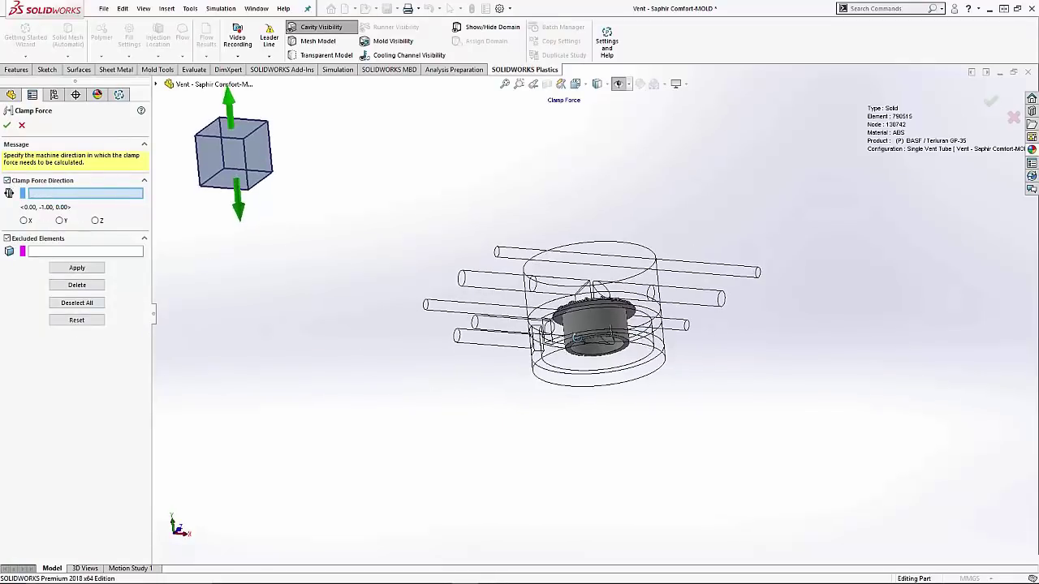
pyautogui.click(575, 367)
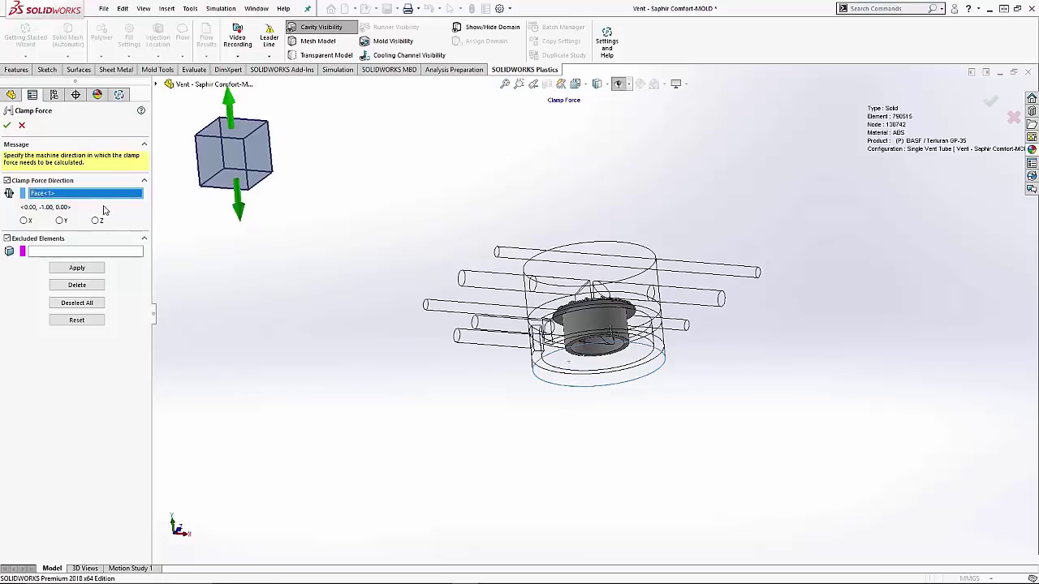
pyautogui.click(6, 239)
pyautogui.click(7, 125)
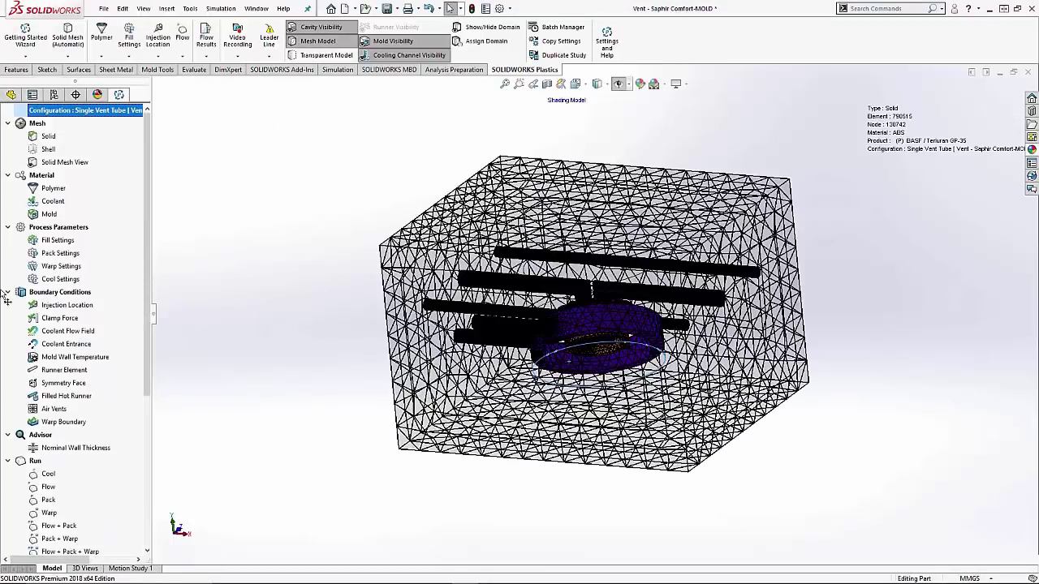
# Define the warp boundary by three nodes (2463, 2464, 2389) and scroll to Results.
pyautogui.click(52, 422)
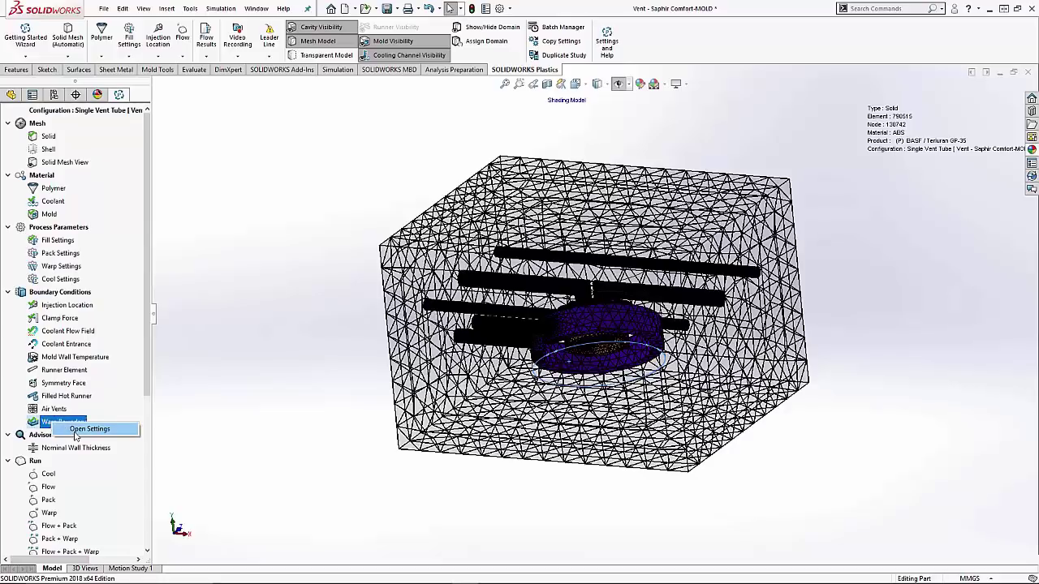
pyautogui.click(88, 429)
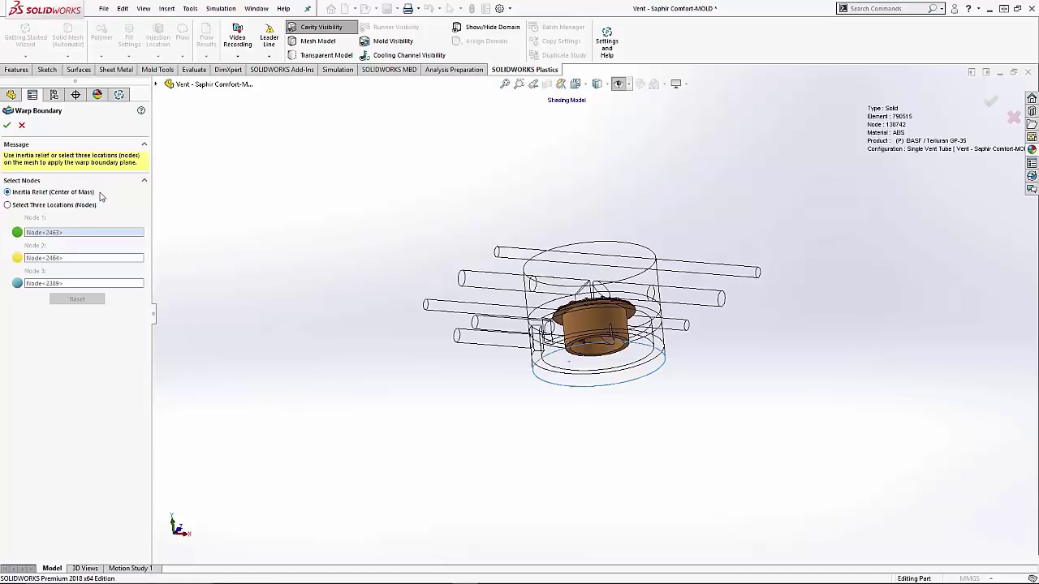
pyautogui.click(7, 205)
pyautogui.click(6, 125)
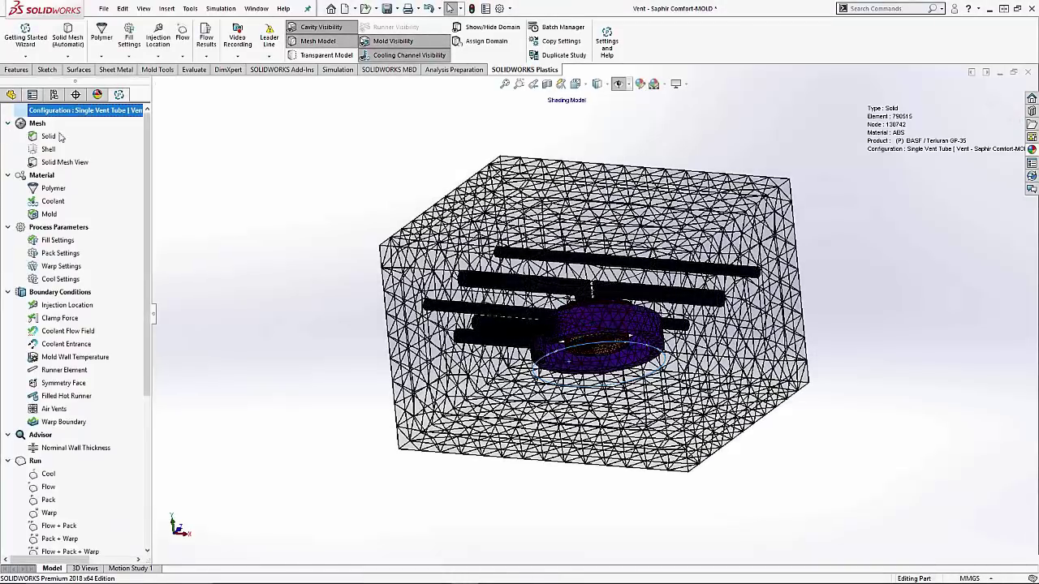
pyautogui.moveTo(144, 140); pyautogui.dragTo(154, 320)
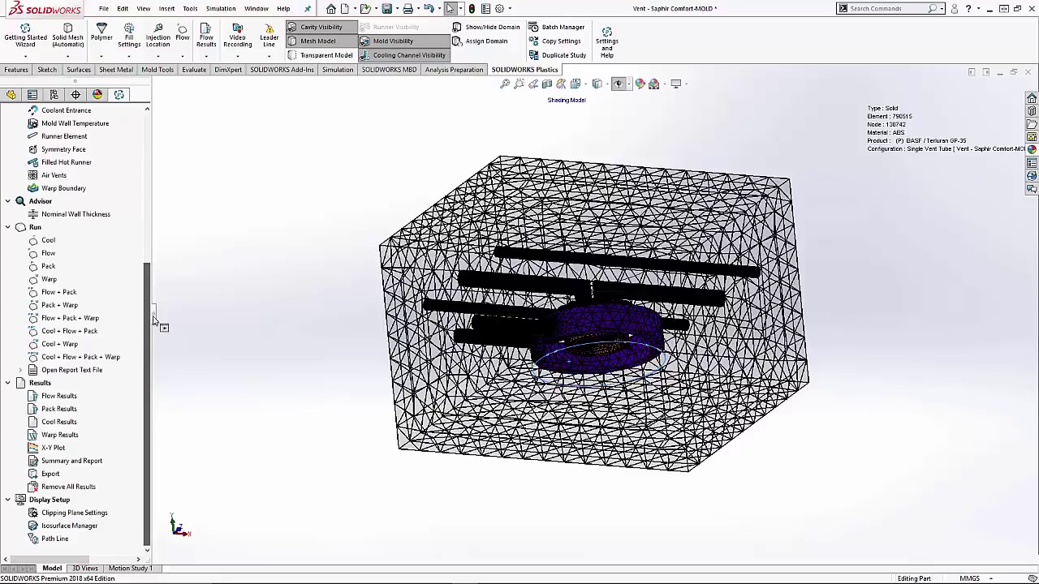
# Show Density at End of Packing (0.9515–1.0339 g/cm³) clipped, with cooling channels hidden.
pyautogui.click(52, 396)
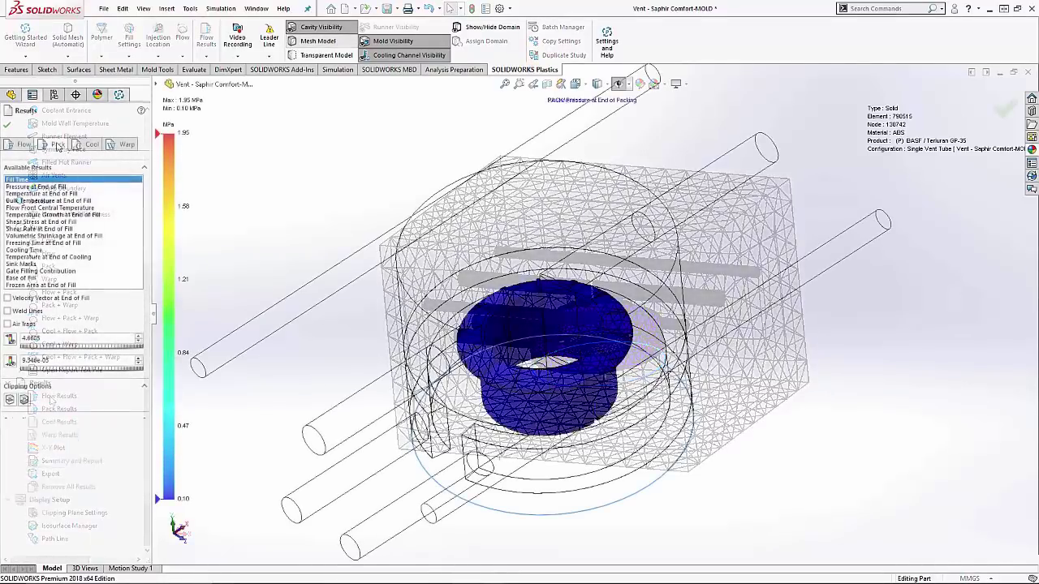
pyautogui.click(57, 144)
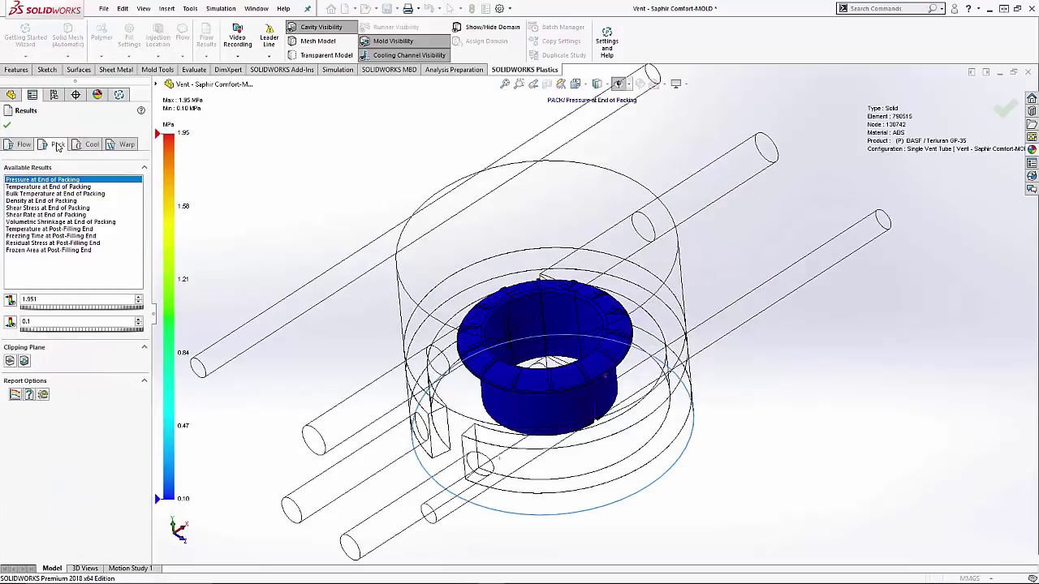
pyautogui.click(50, 201)
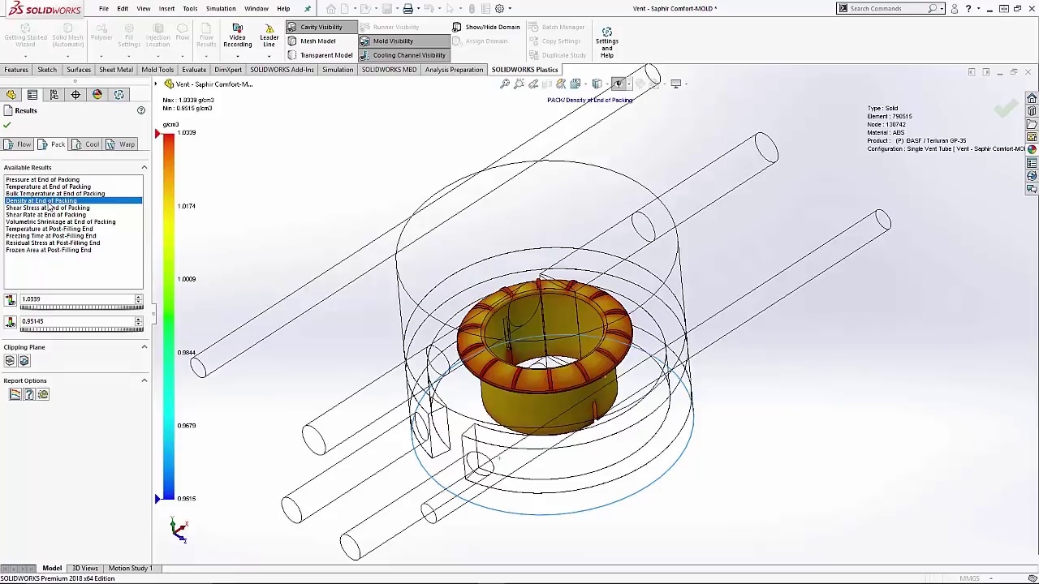
pyautogui.click(10, 361)
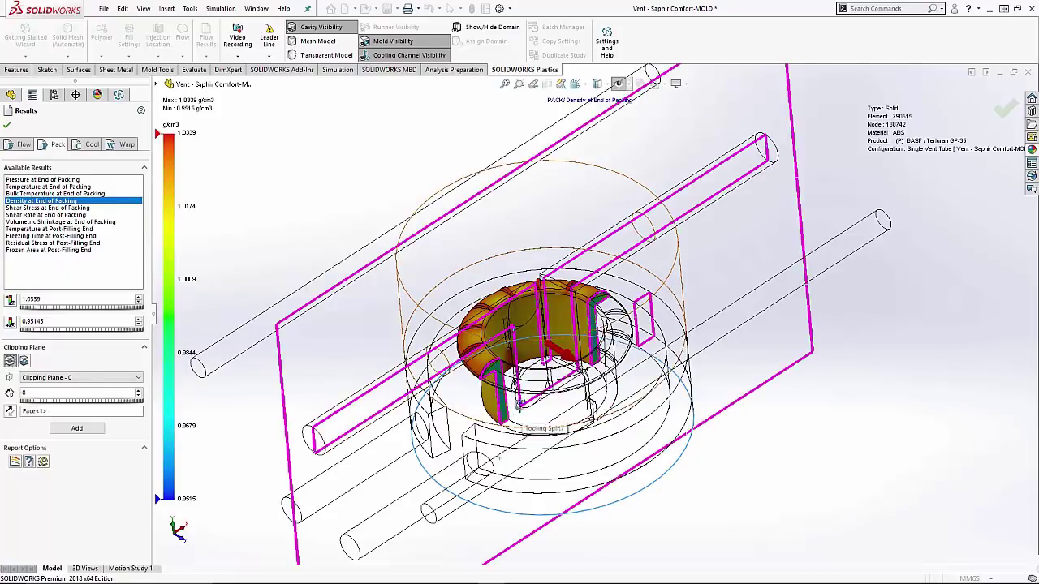
pyautogui.moveTo(518, 404); pyautogui.dragTo(489, 370, button='middle')
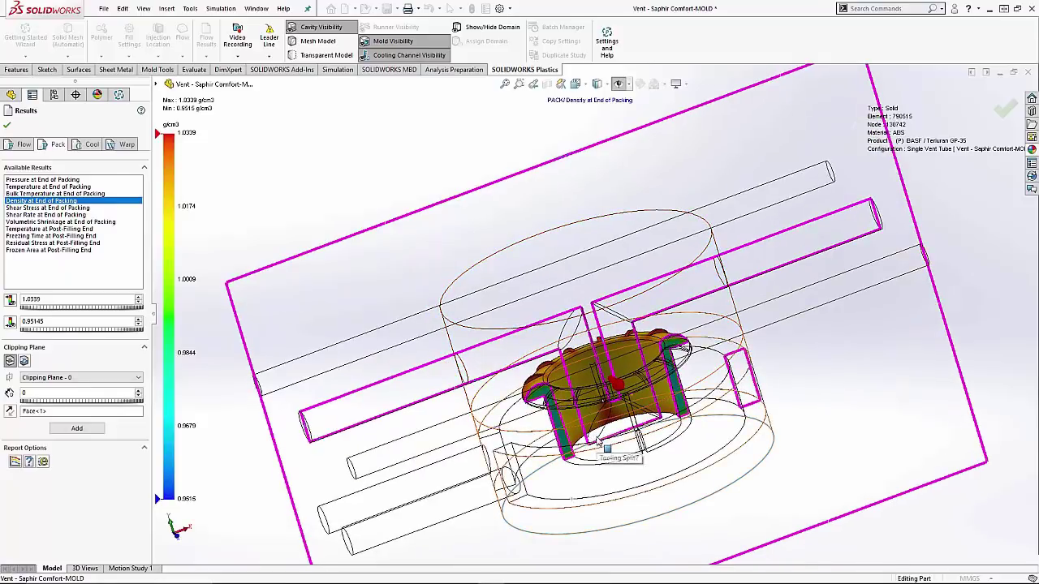
pyautogui.scroll(-5, 607, 449)
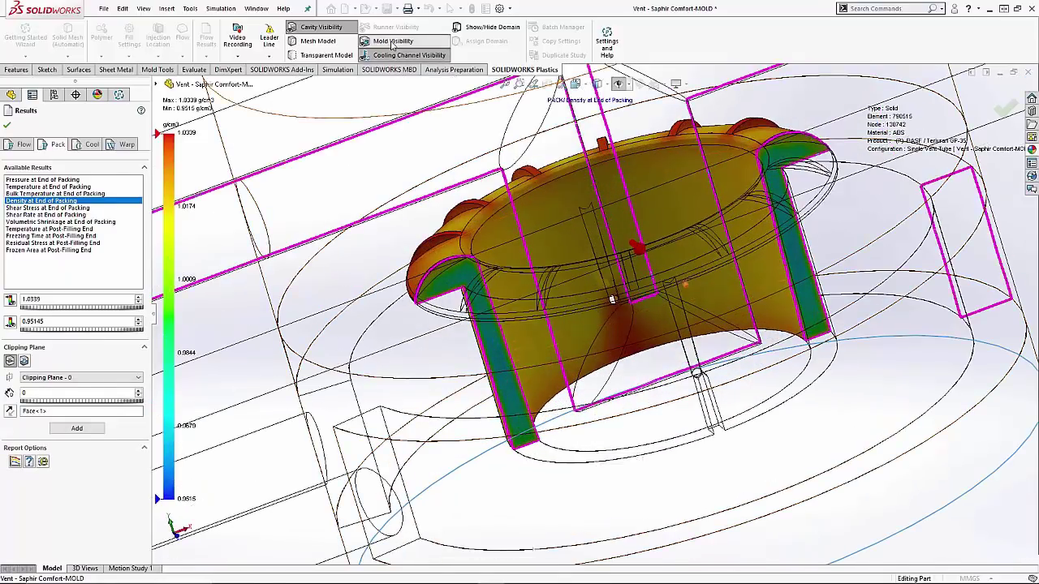
pyautogui.click(388, 55)
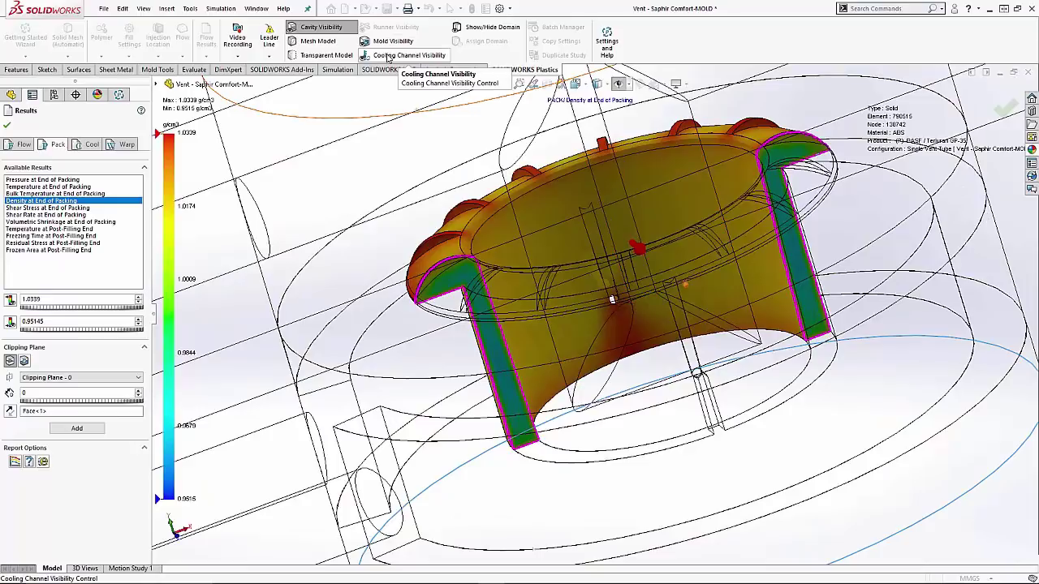
# Measure density at several points on the clipped part, then show Warp Total Displacement (0.2204–1.0349 mm).
pyautogui.click(269, 56)
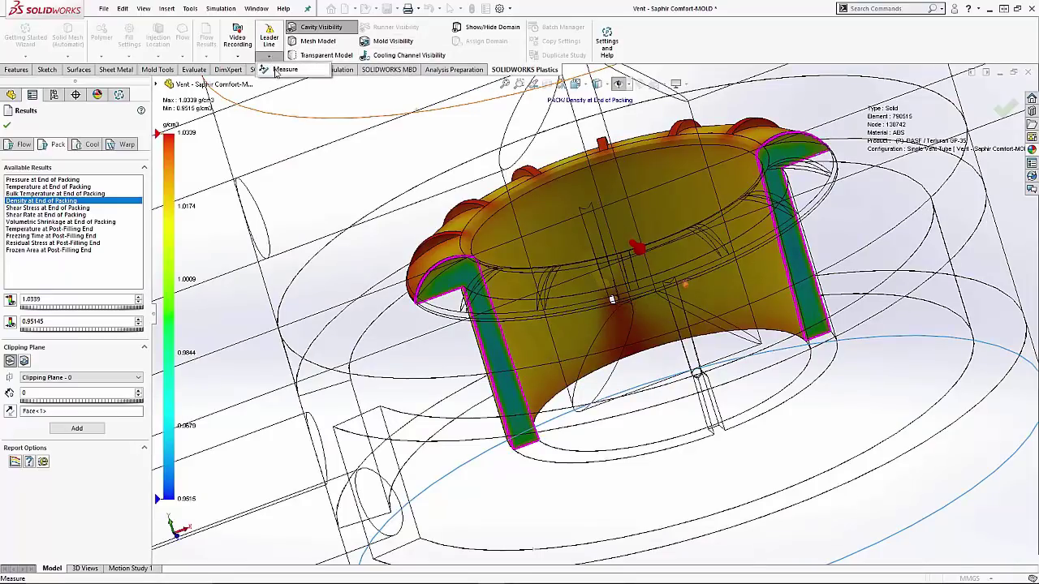
pyautogui.click(284, 70)
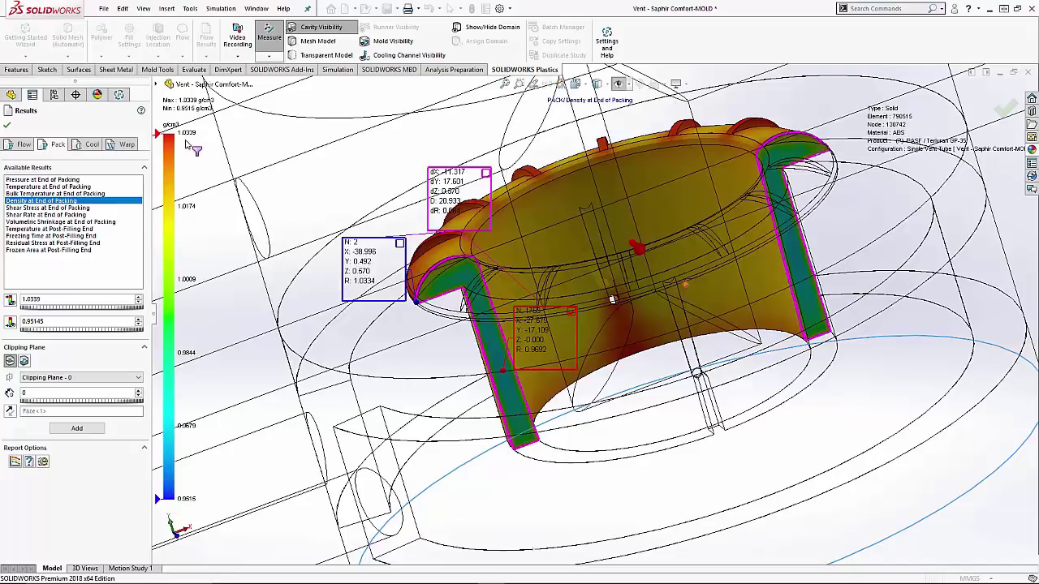
pyautogui.click(119, 145)
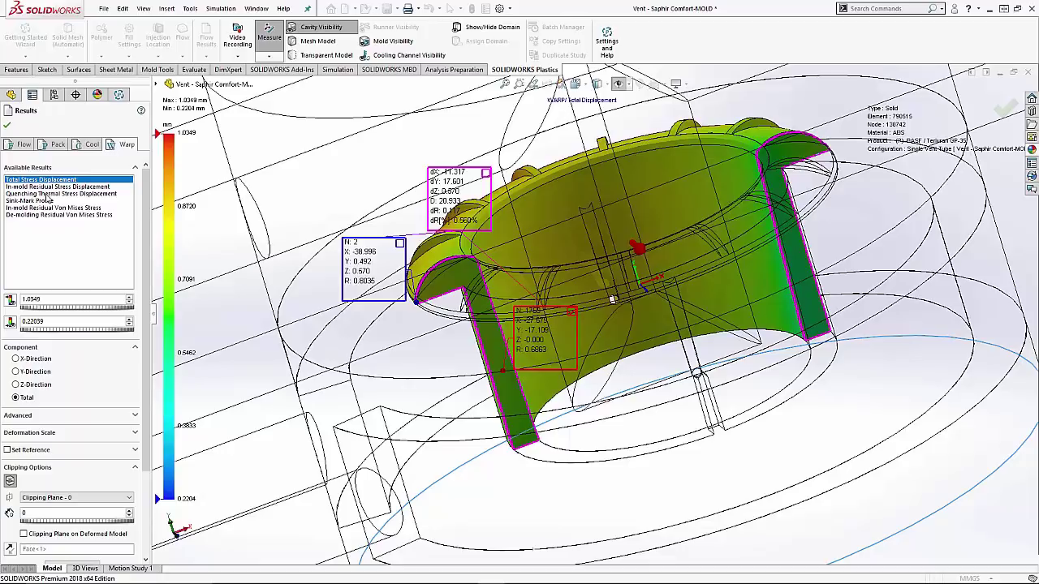
# Remove the section cut and set the results export type to Model (STL, NAS, PGx).
pyautogui.click(10, 481)
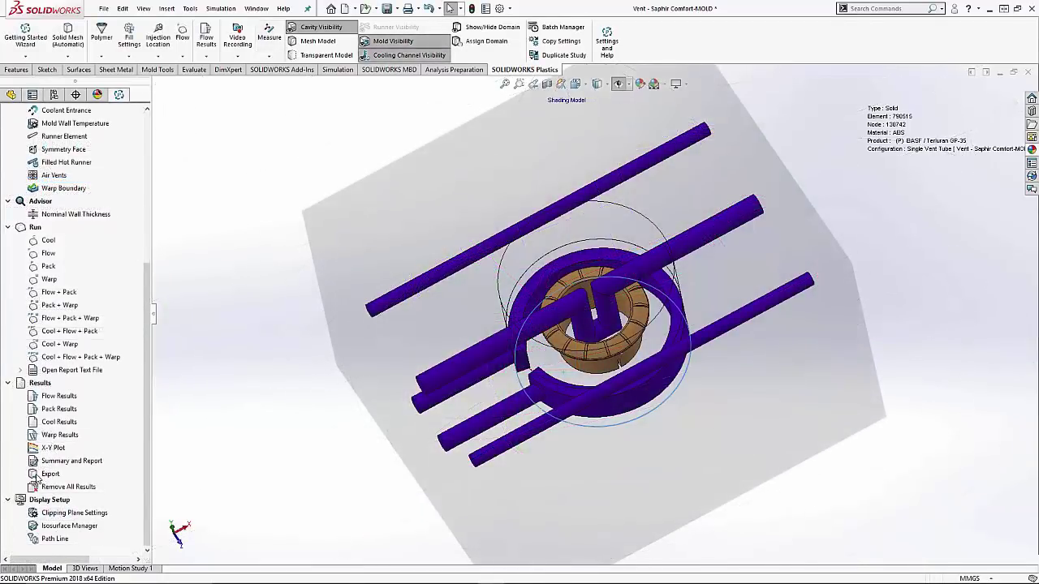
pyautogui.click(34, 479)
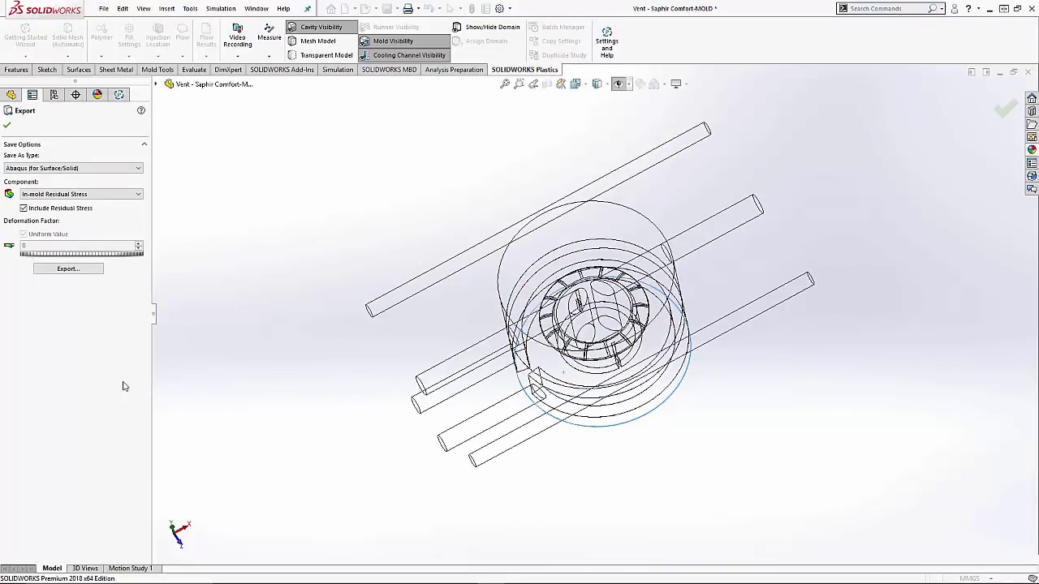
pyautogui.click(139, 169)
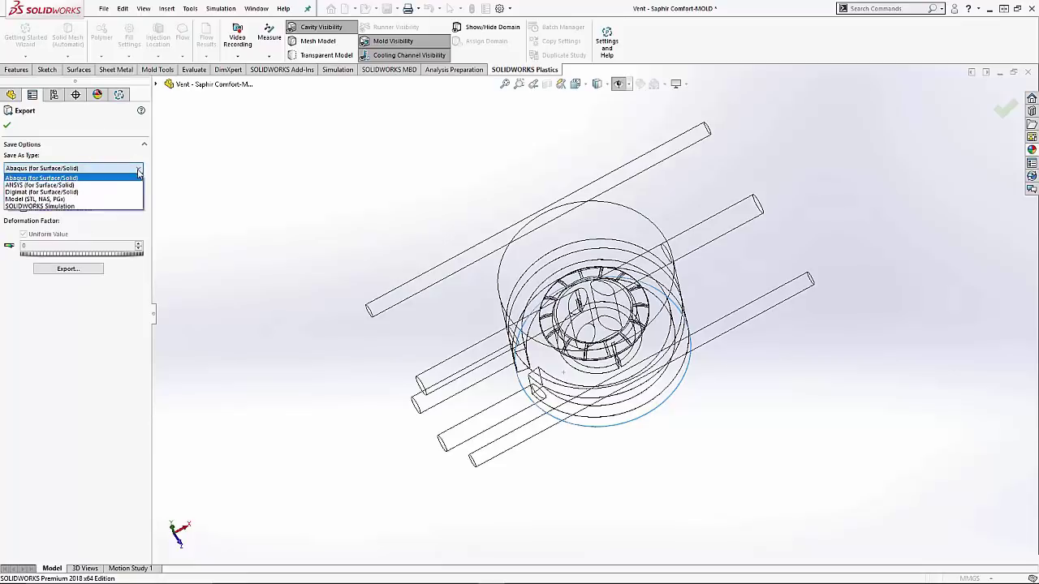
pyautogui.click(66, 200)
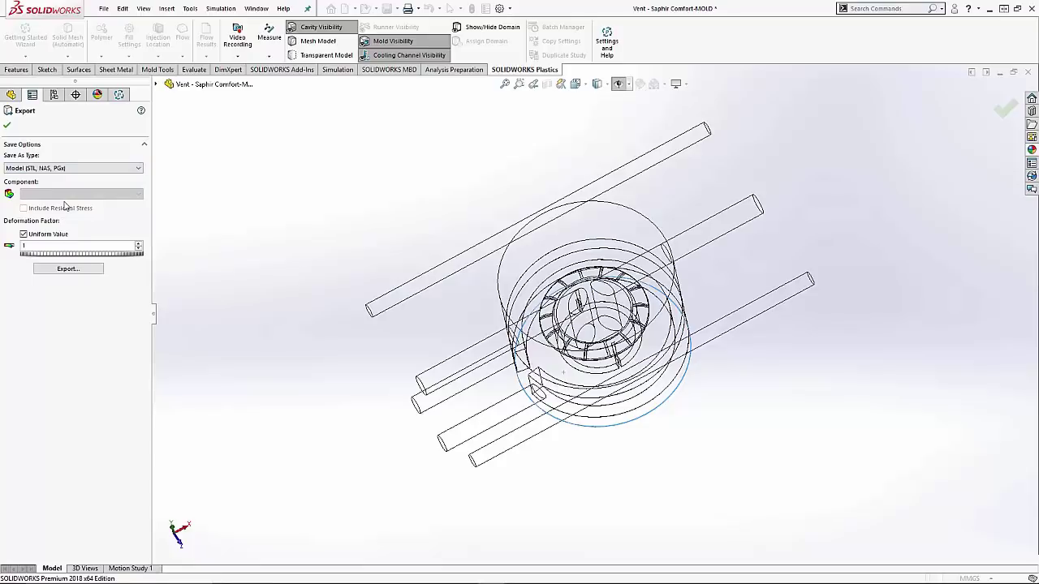
# Use non-uniform deformation factors: X 1.05, Y 1, Z 1.1.
pyautogui.click(23, 235)
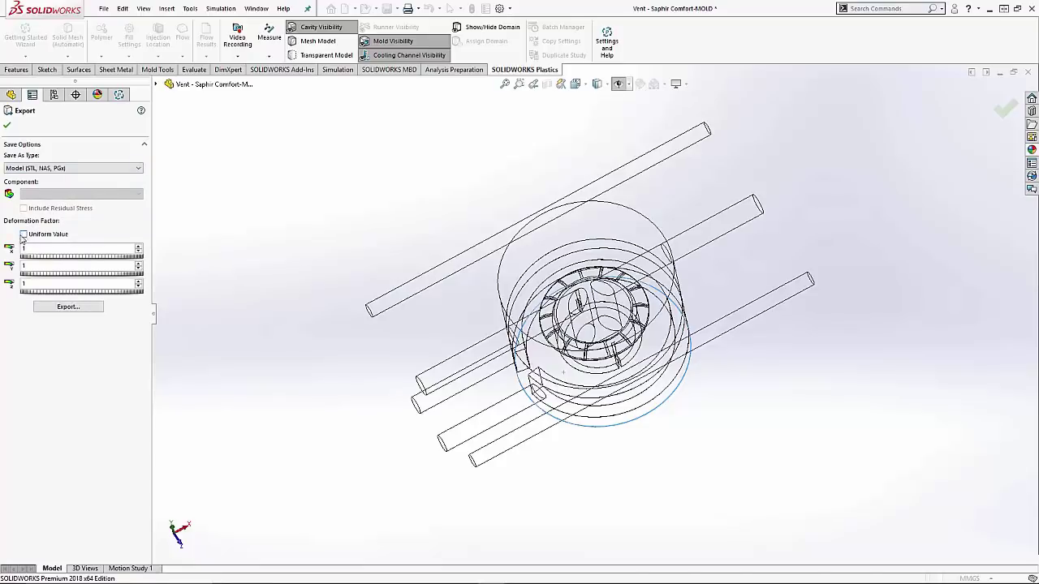
pyautogui.doubleClick(32, 249)
pyautogui.write('1.05')
pyautogui.click(38, 264)
pyautogui.click(39, 282)
pyautogui.write('1.1')
# Export the deformed model and save it as an STL file.
pyautogui.click(59, 307)
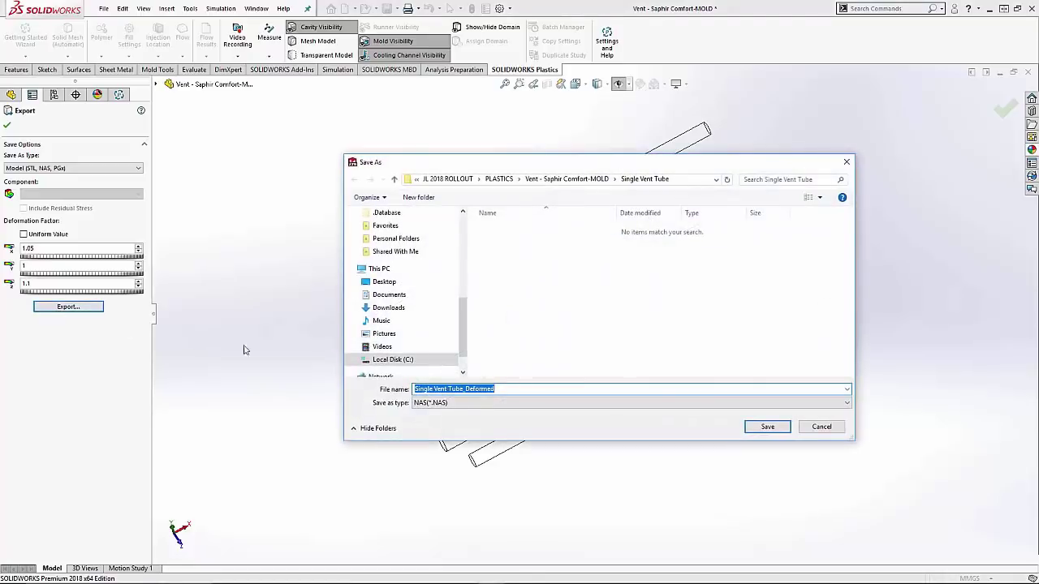
pyautogui.click(583, 403)
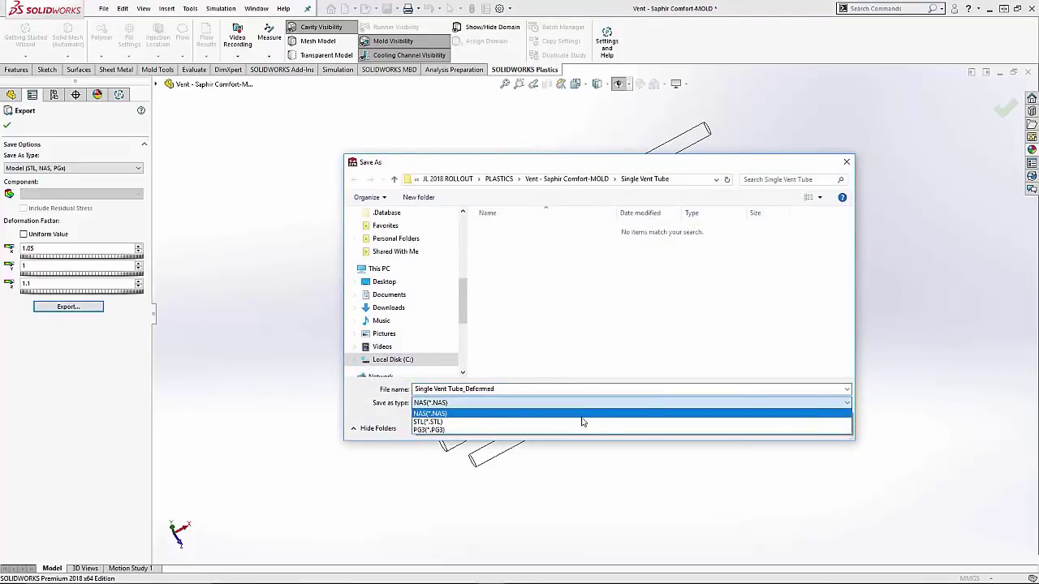
pyautogui.click(585, 422)
pyautogui.click(765, 428)
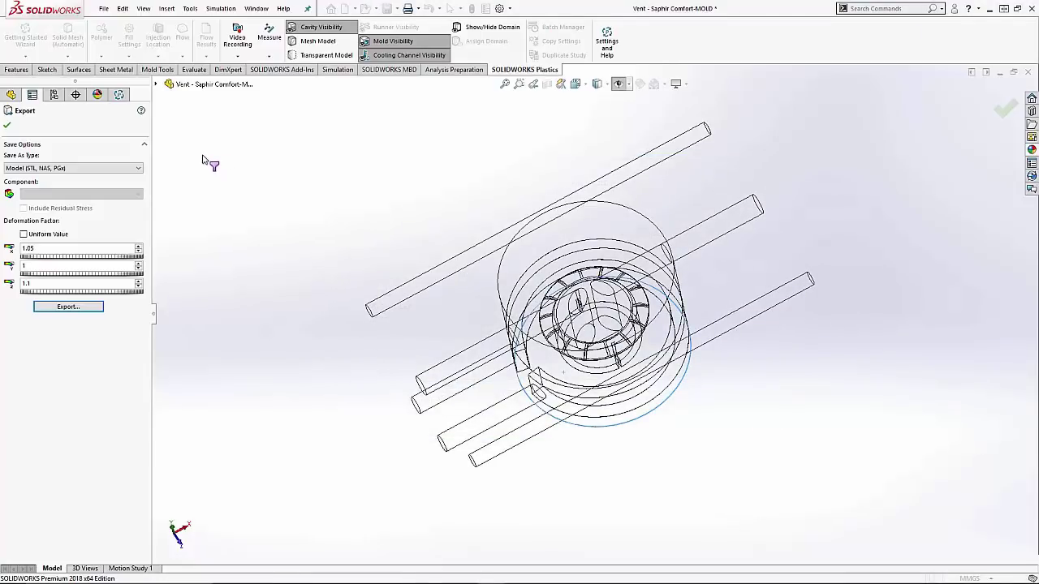
# Close the Export panel and display the mold block and part as a mesh model.
pyautogui.click(8, 125)
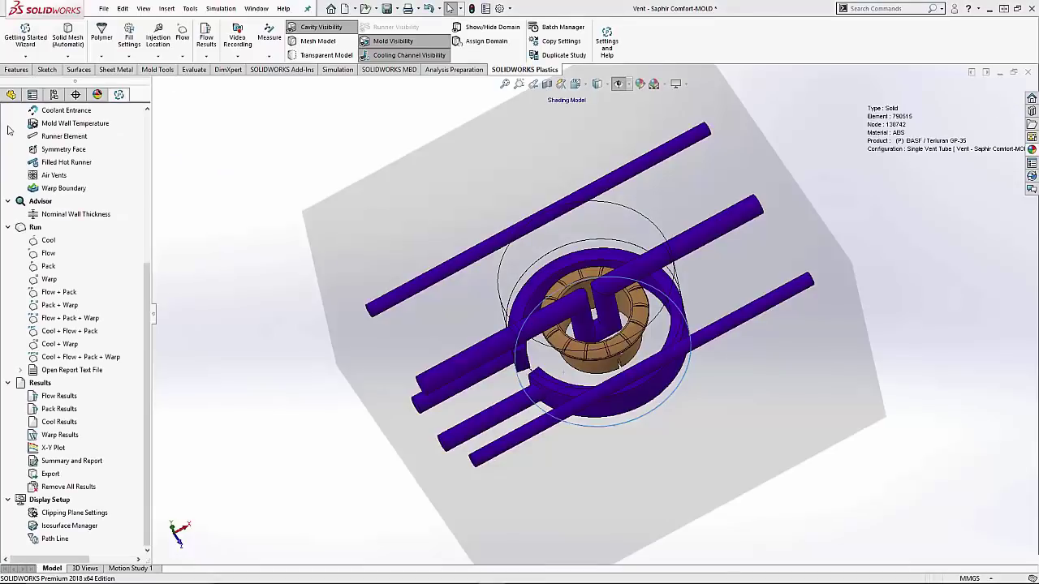
pyautogui.click(294, 45)
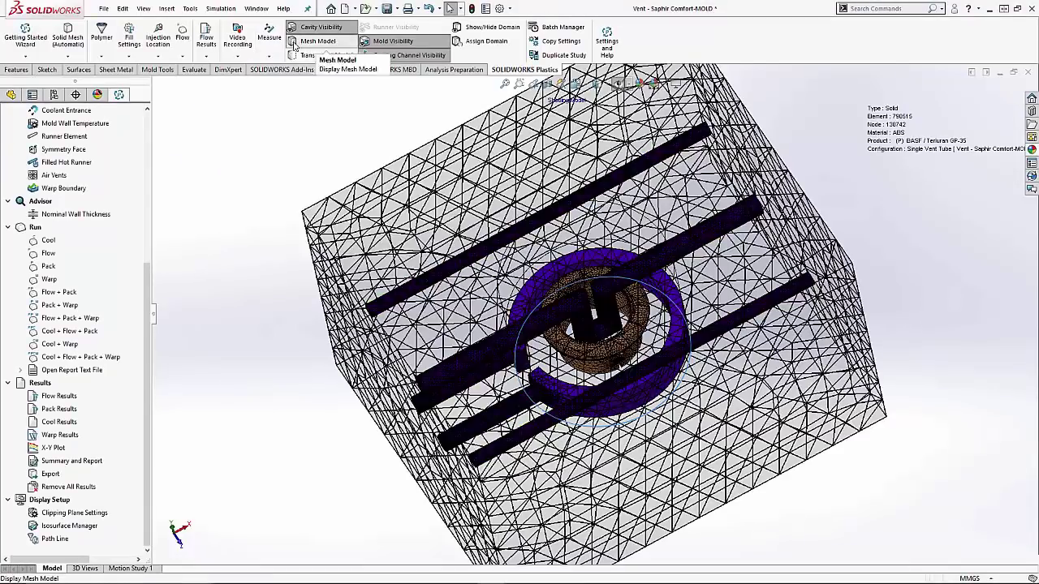